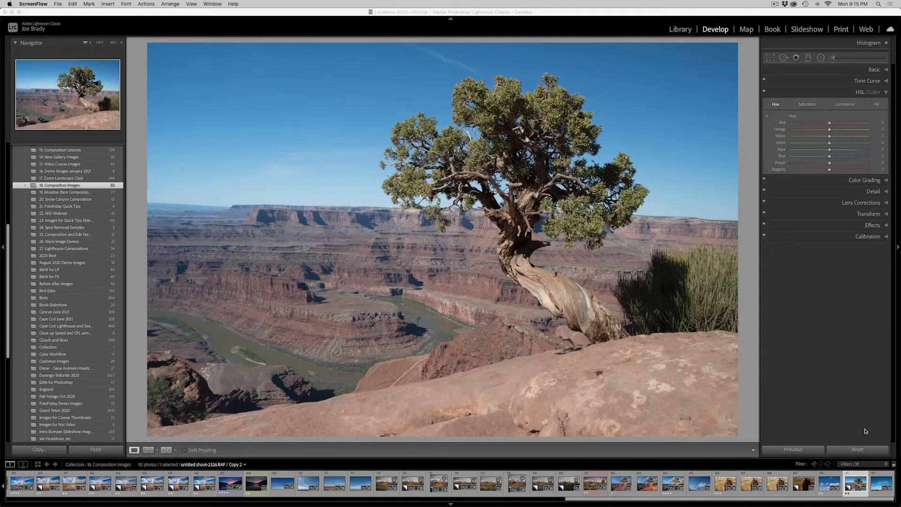
Bring up the canyon tree photo and straighten its horizon with a crop angle of about -1.72
left_click(878, 484)
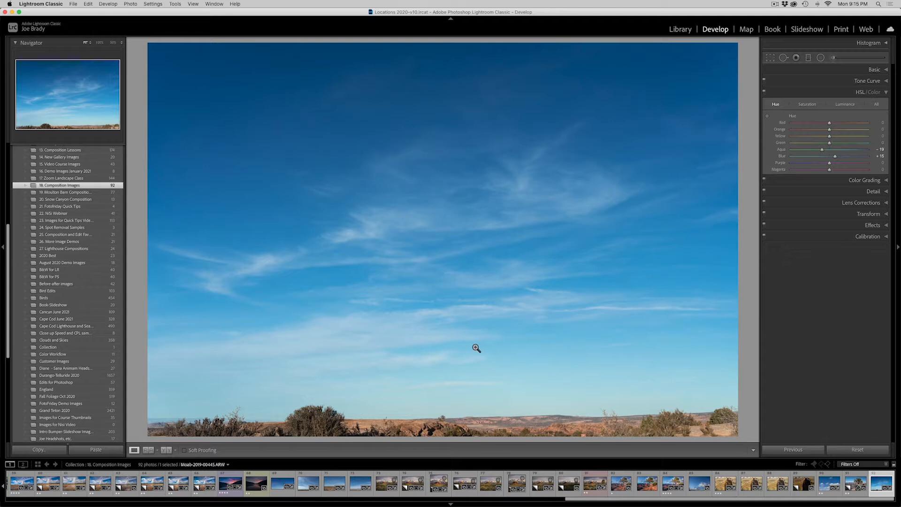
left_click(855, 478)
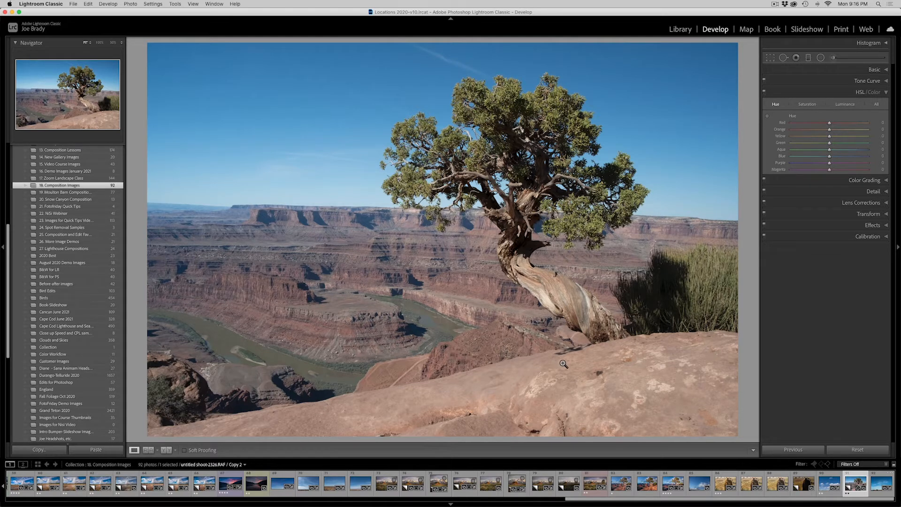
key("r")
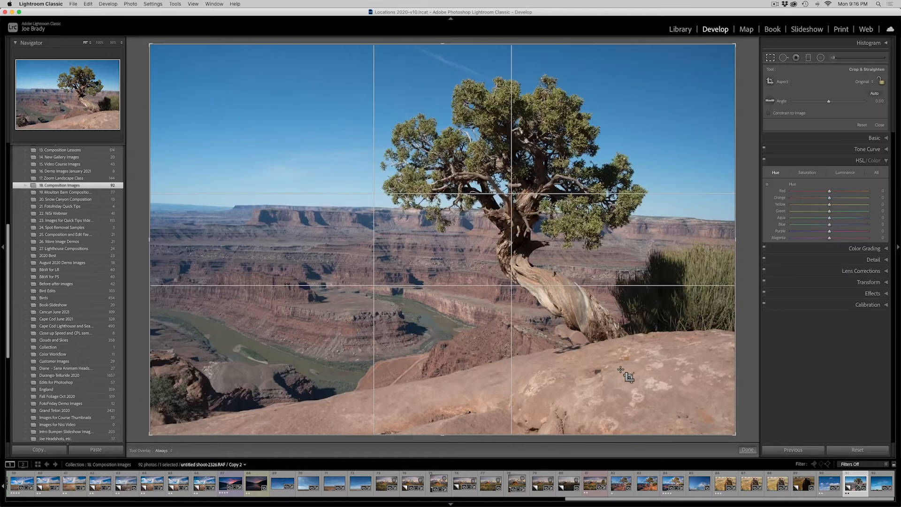
left_click_drag(741, 440, 744, 428)
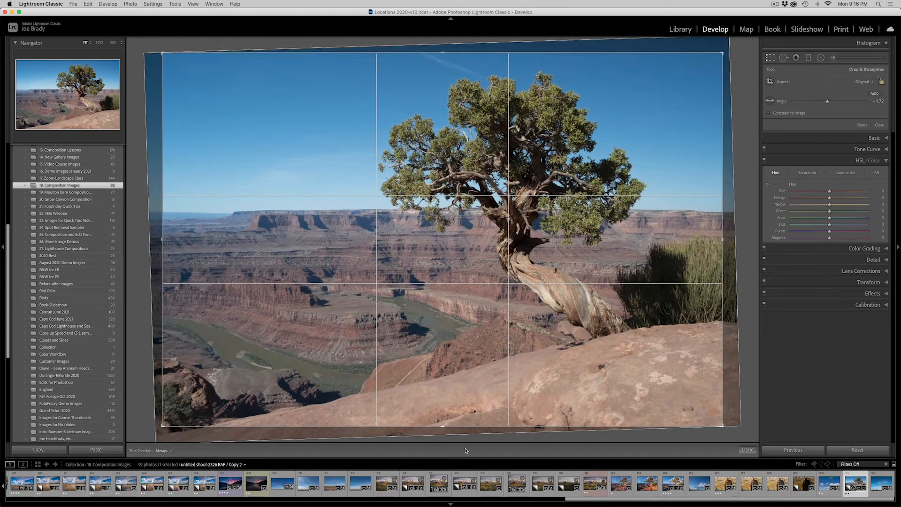
Trim the crop slightly at the top and bottom, widen it at both sides, and apply it
left_click_drag(443, 427, 443, 425)
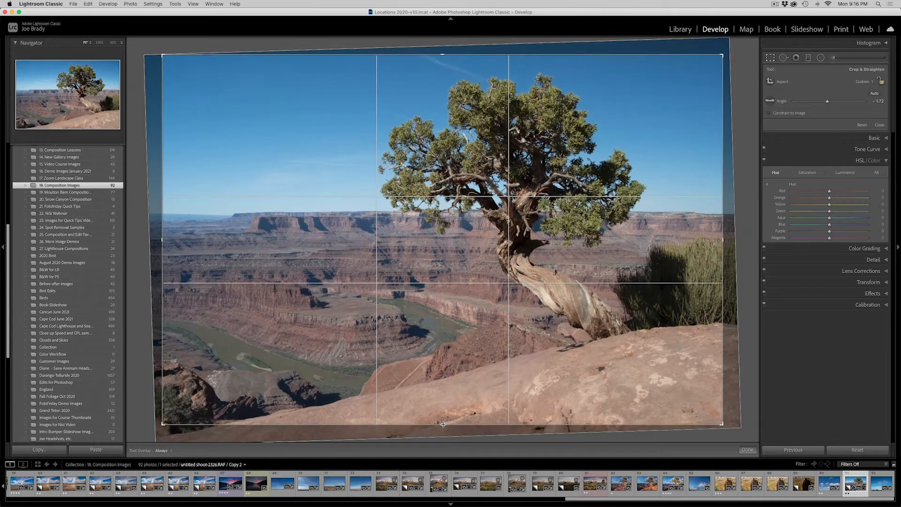
left_click_drag(440, 54, 440, 55)
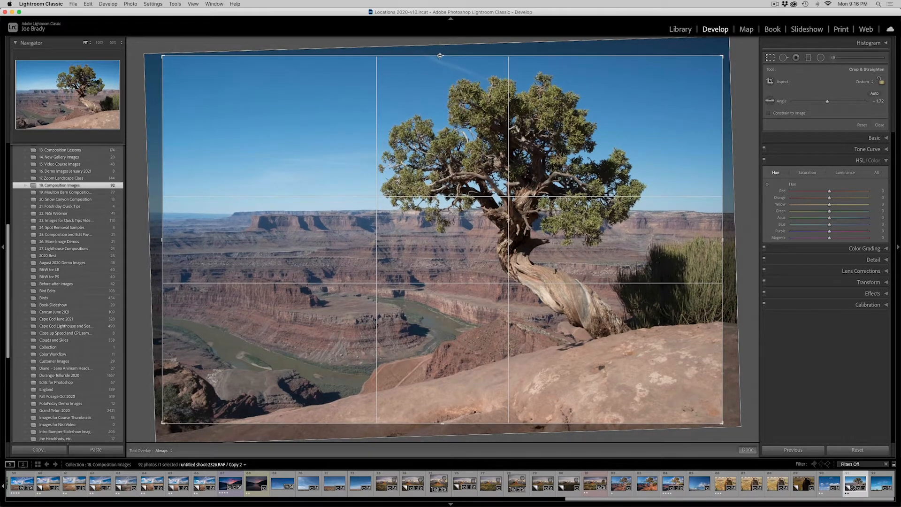
left_click_drag(162, 241, 158, 241)
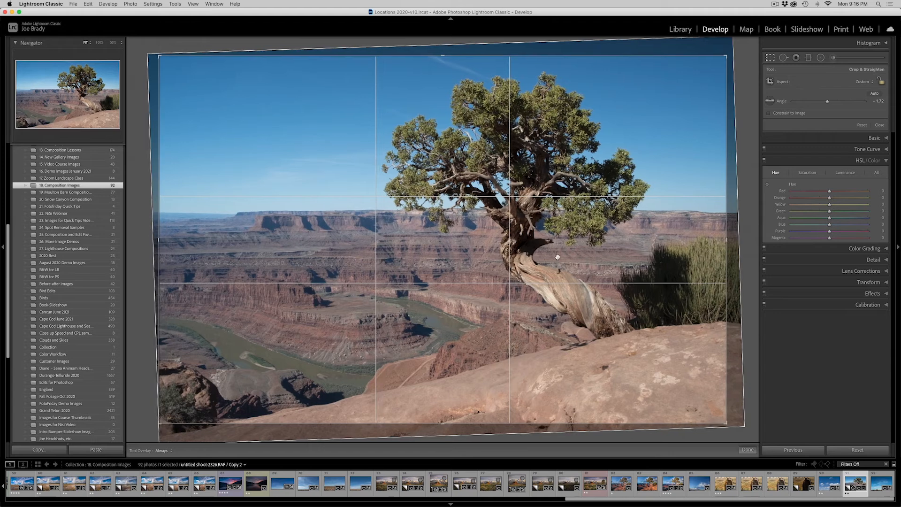
left_click_drag(726, 239, 733, 239)
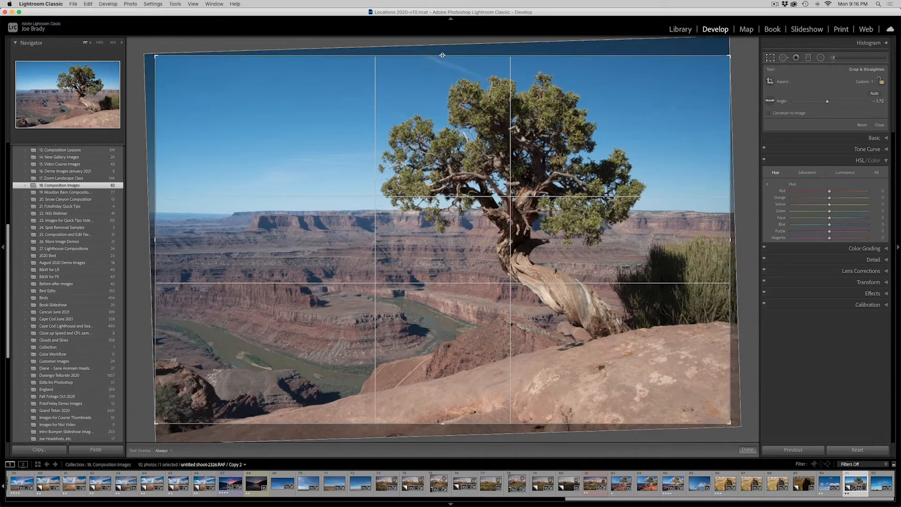
left_click(748, 450)
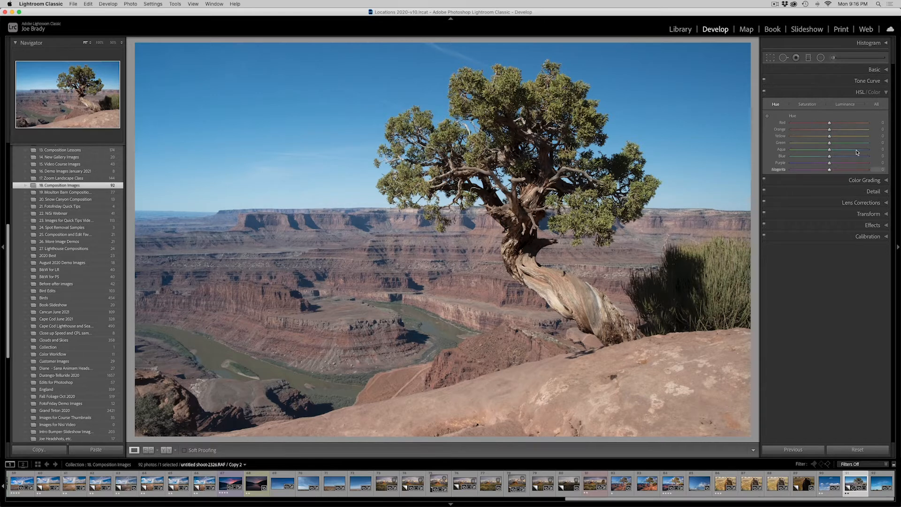
Set the basic adjustments to Texture +37, Clarity +23, Dehaze +12, Vibrance +15 and Saturation +17
left_click(874, 69)
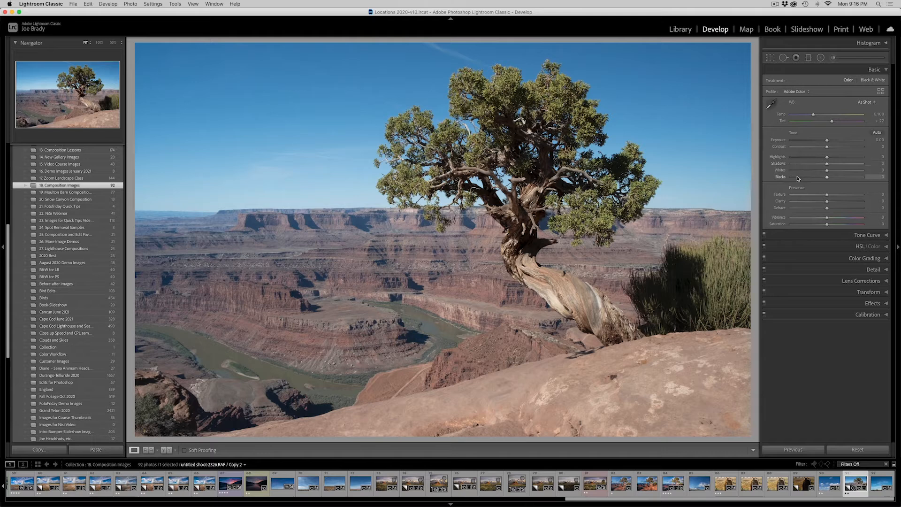
left_click(868, 43)
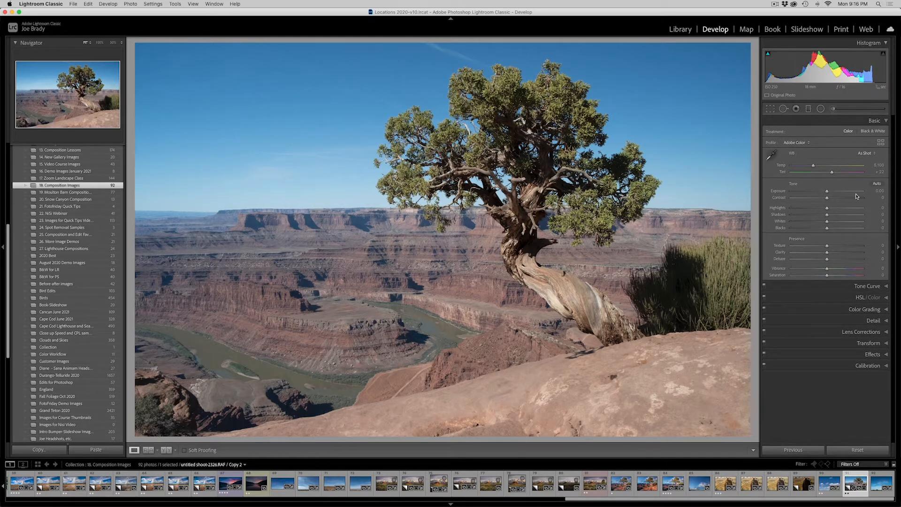
left_click(840, 246)
left_click(834, 252)
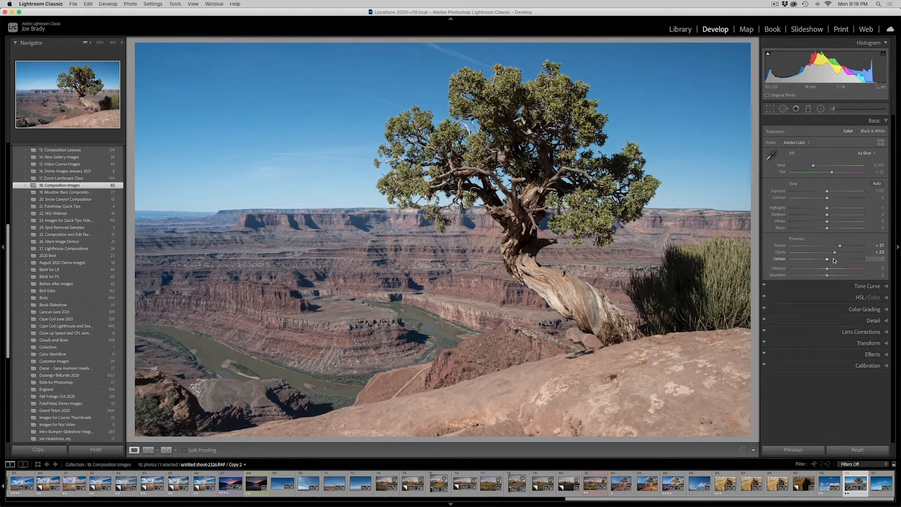
left_click(831, 259)
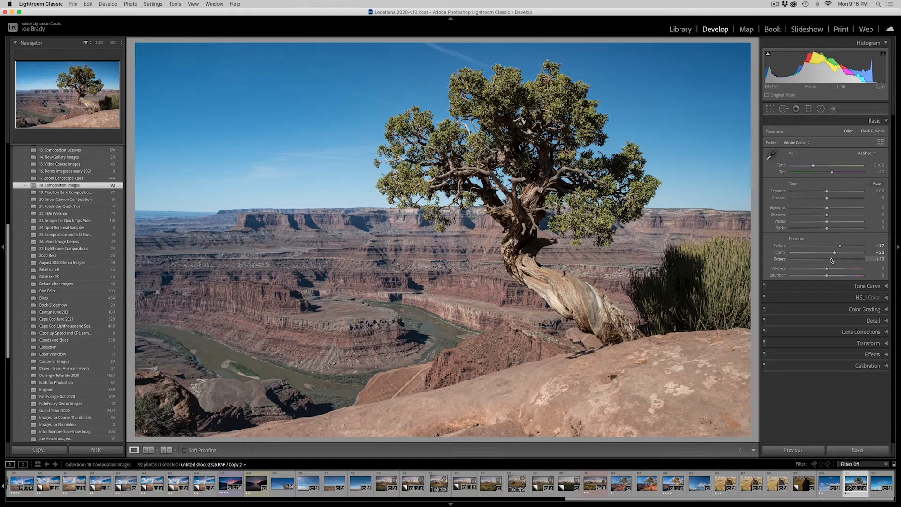
left_click(831, 268)
left_click(832, 275)
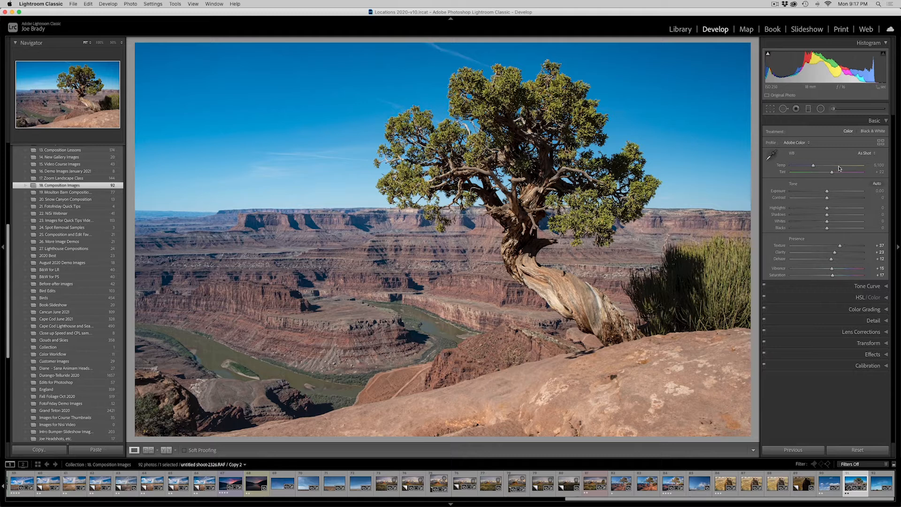
Use targeted HSL saturation adjustment on the canyon rocks to raise Red to +26 and Orange to +72
left_click(860, 298)
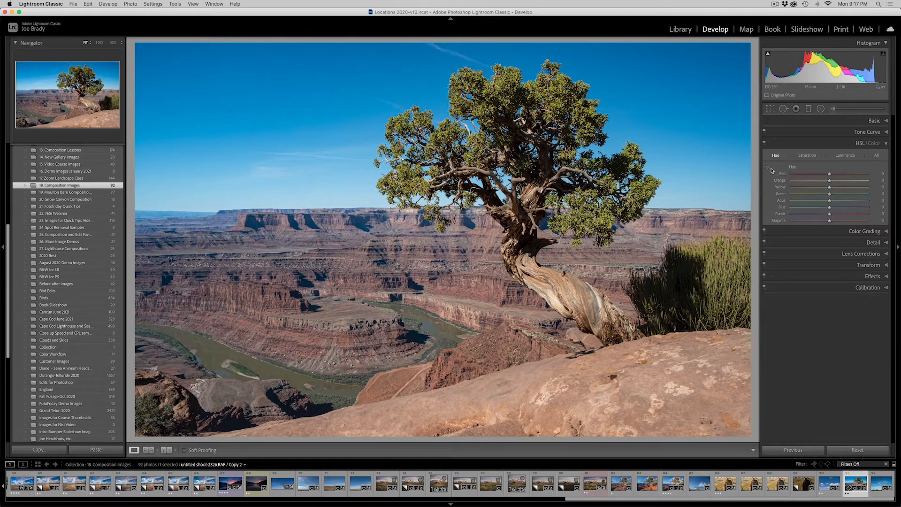
left_click(805, 156)
left_click(767, 167)
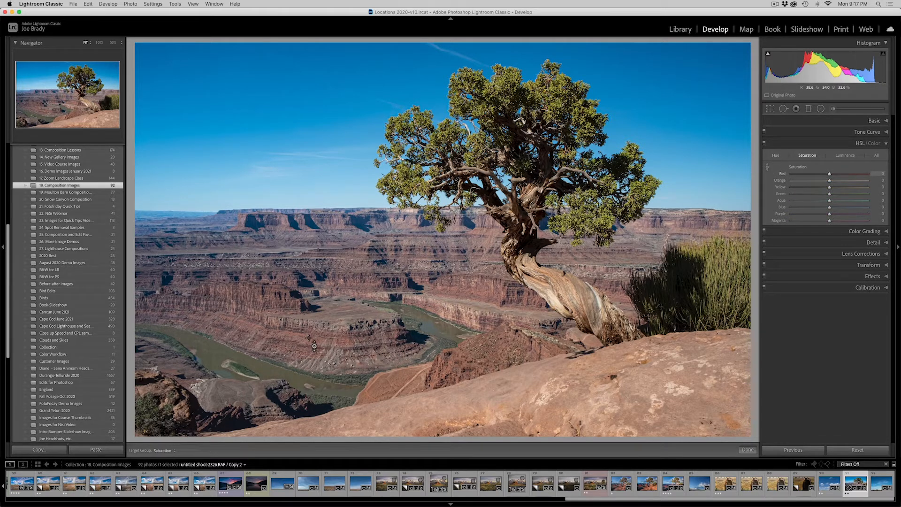
left_click_drag(308, 338, 308, 316)
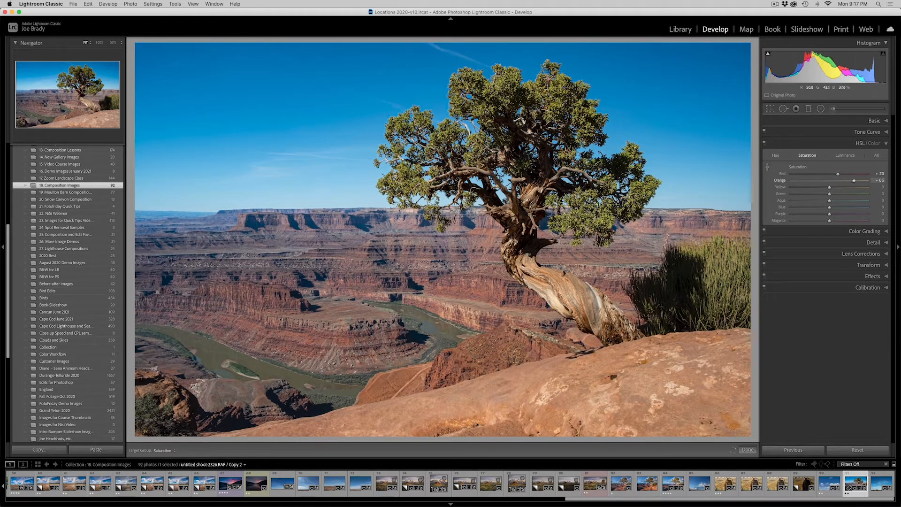
left_click_drag(307, 316, 306, 341)
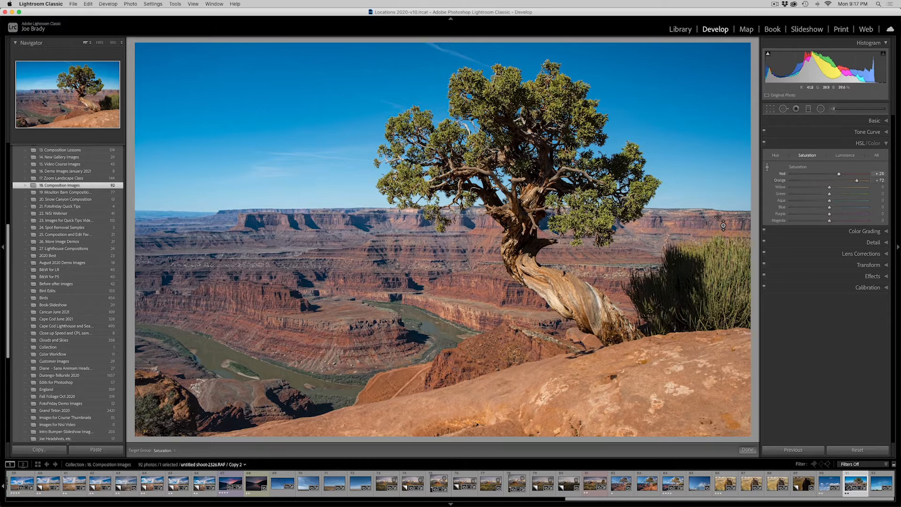
Enable lens profile corrections and choose Fujifilm as the lens make
left_click(869, 253)
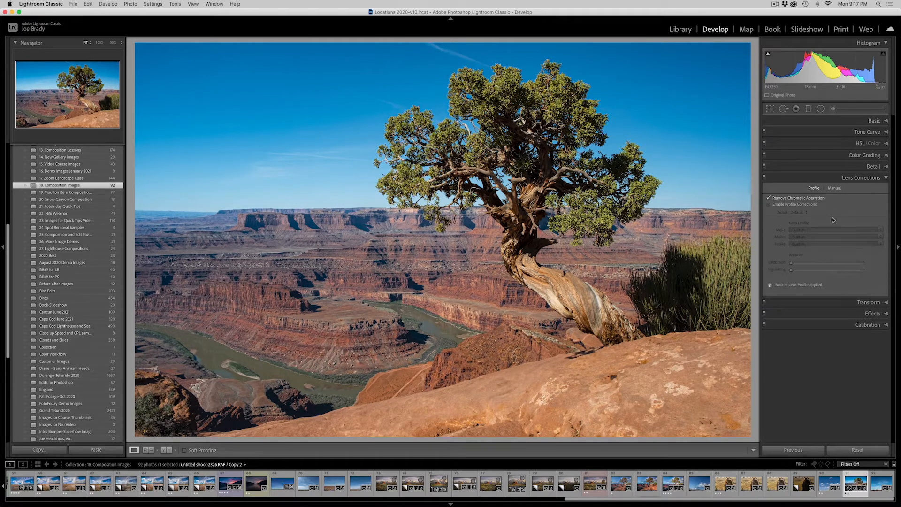
left_click(781, 207)
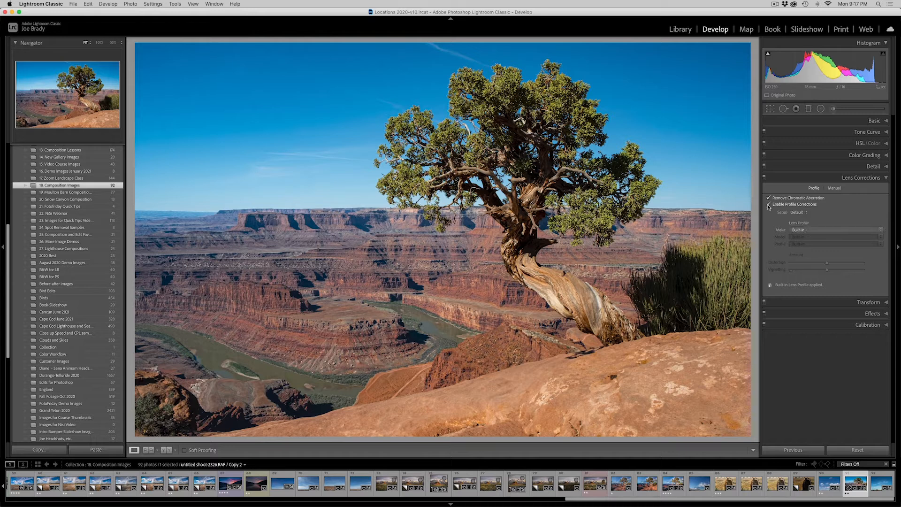
left_click(820, 231)
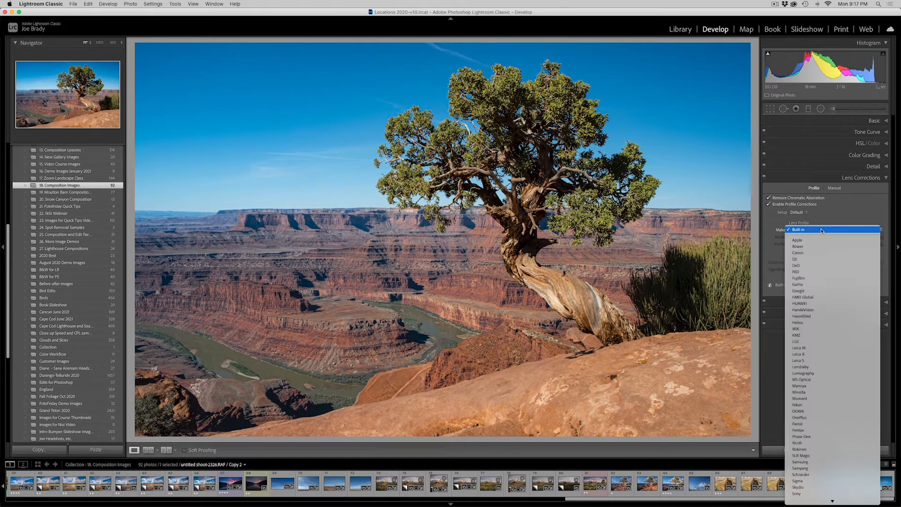
left_click(820, 277)
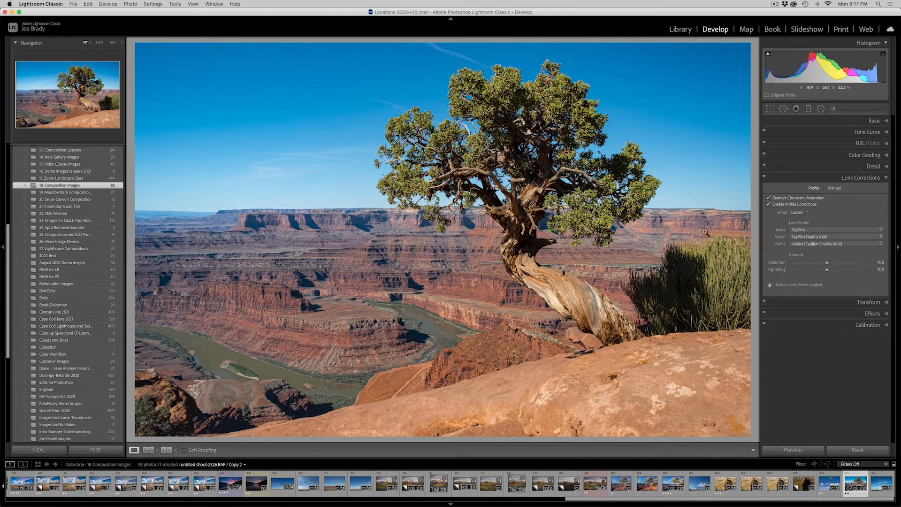
Compare the photo with profile corrections off and on, and review the available lens makes
left_click(768, 205)
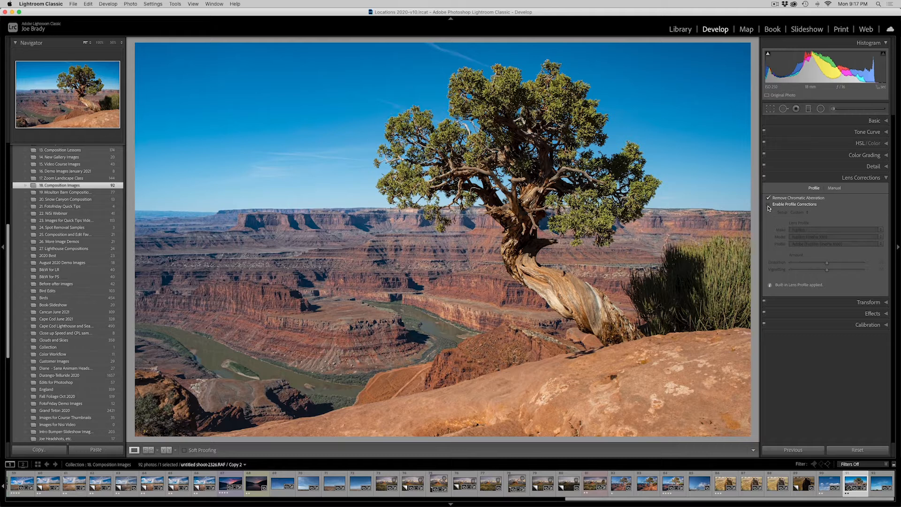
left_click(769, 205)
left_click(835, 229)
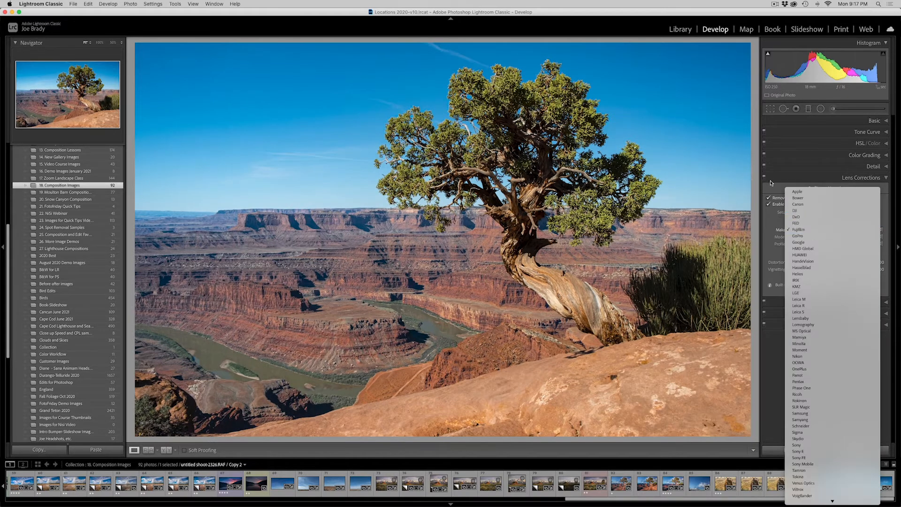
left_click(783, 172)
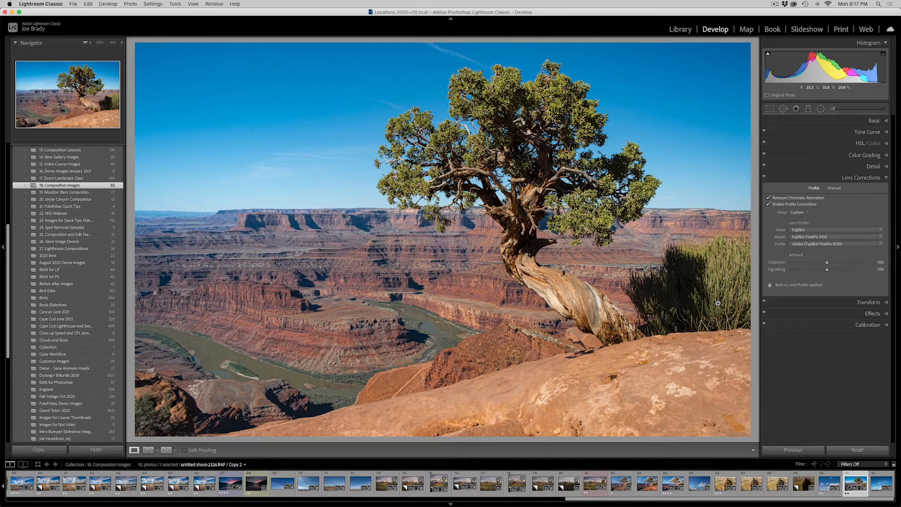
Create a virtual copy of the edited tree photo and reset all its edits
key("super+apostrophe")
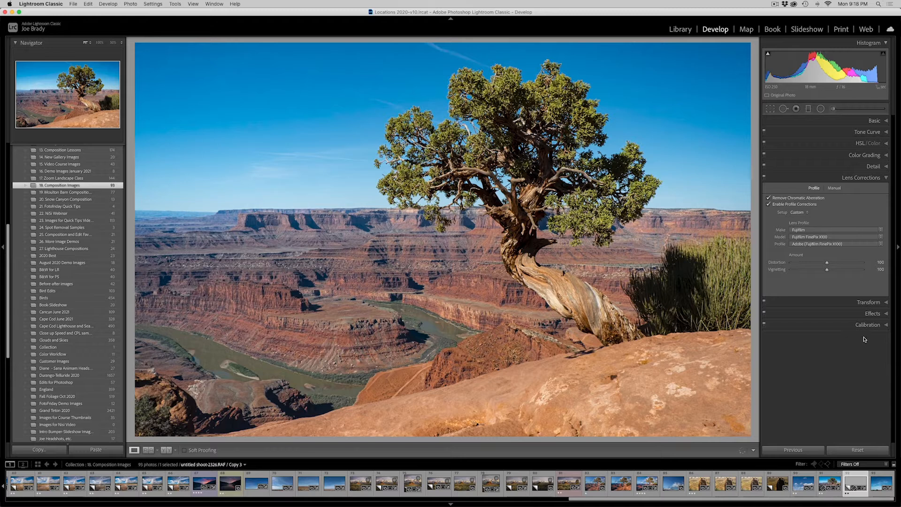
left_click(859, 450)
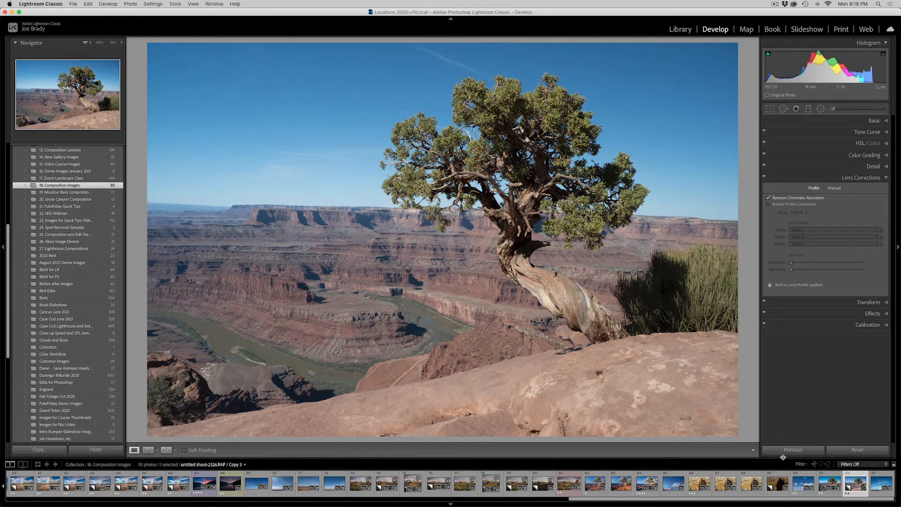
Compare the reset copy side by side with the edited version, with panels hidden and the surroundings dimmed
left_click(828, 475, "super")
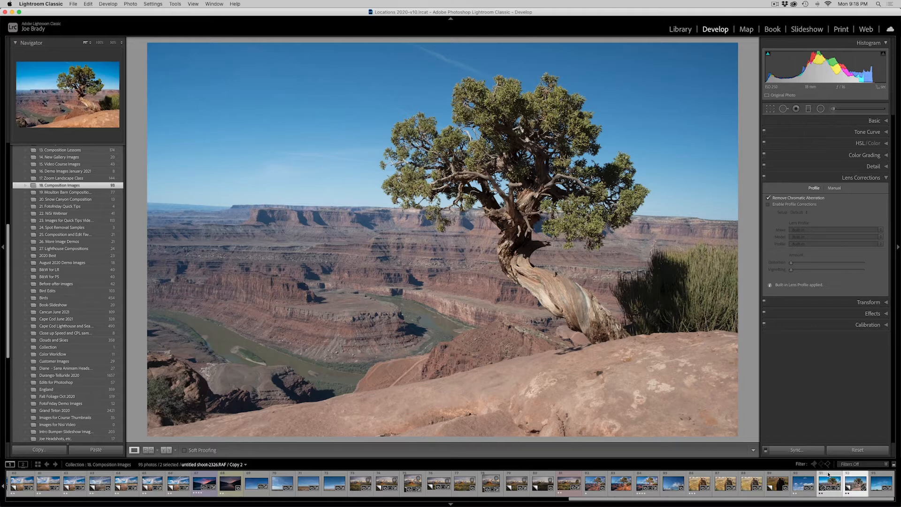
key("c")
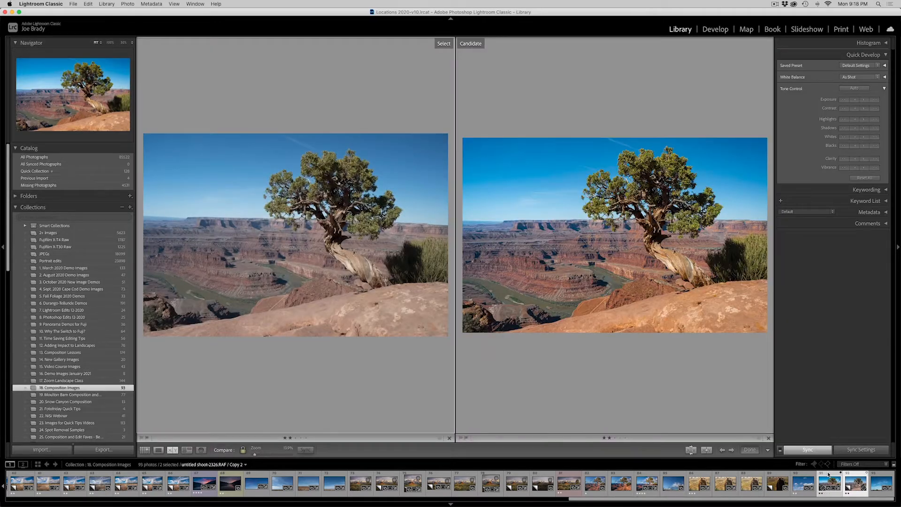
key("shift+Tab")
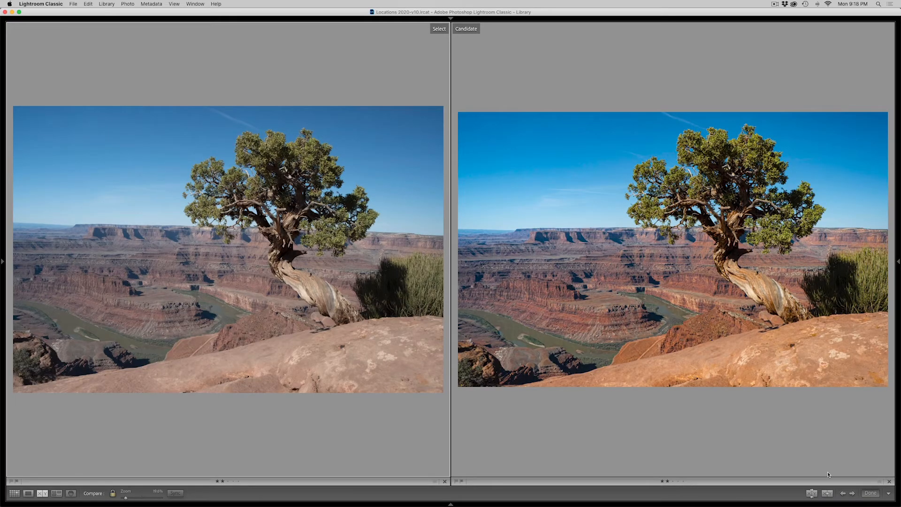
key("l")
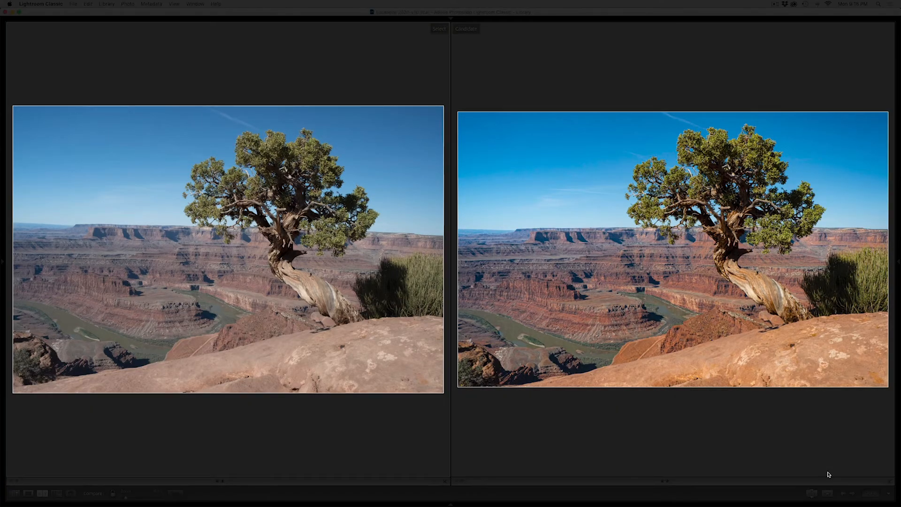
key("l")
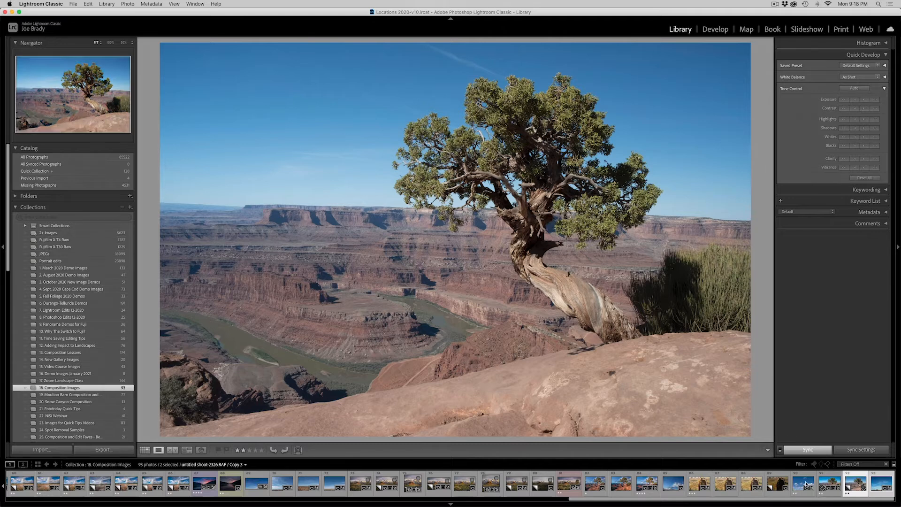
Open the edited tree copy for developing and brush a new adjustment mask over the river and the lit canyon plateau beside it
left_click(834, 475)
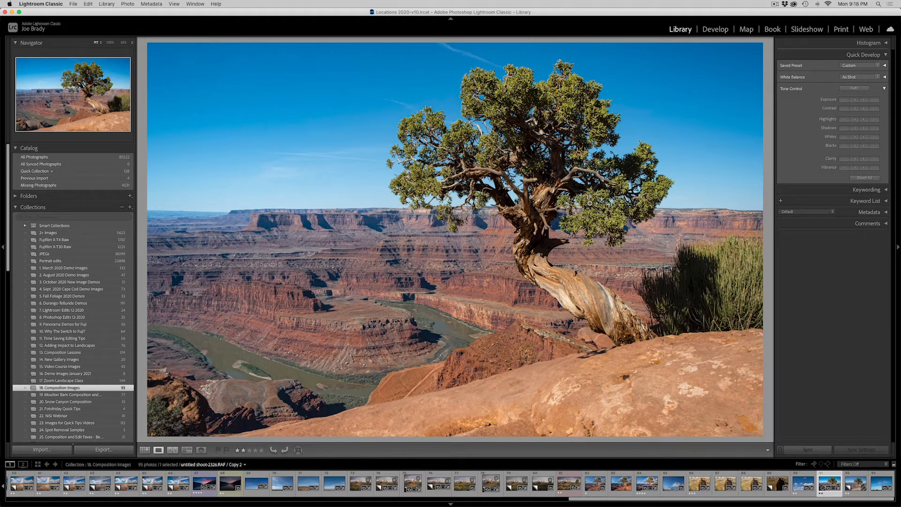
left_click(716, 30)
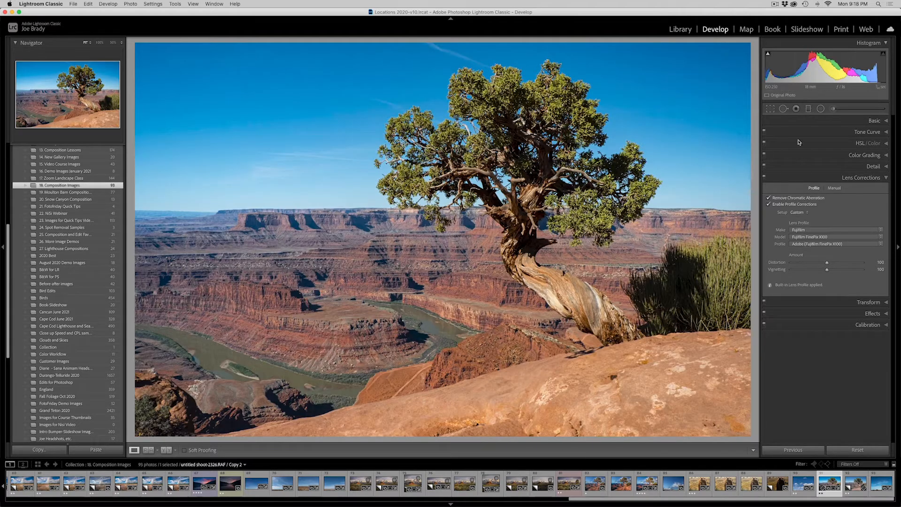
left_click(832, 109)
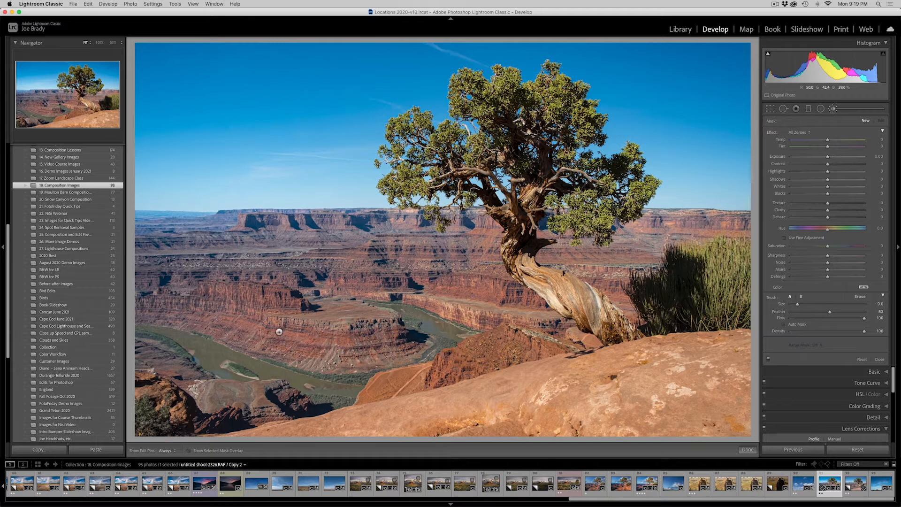
left_click(189, 451)
key("h")
mouse_move(167, 345)
left_mouse_down()
mouse_move(155, 337)
mouse_move(302, 382)
mouse_move(380, 387)
left_mouse_up()
mouse_move(435, 331)
left_mouse_down()
mouse_move(416, 329)
mouse_move(439, 352)
mouse_move(394, 307)
mouse_move(448, 330)
left_mouse_up()
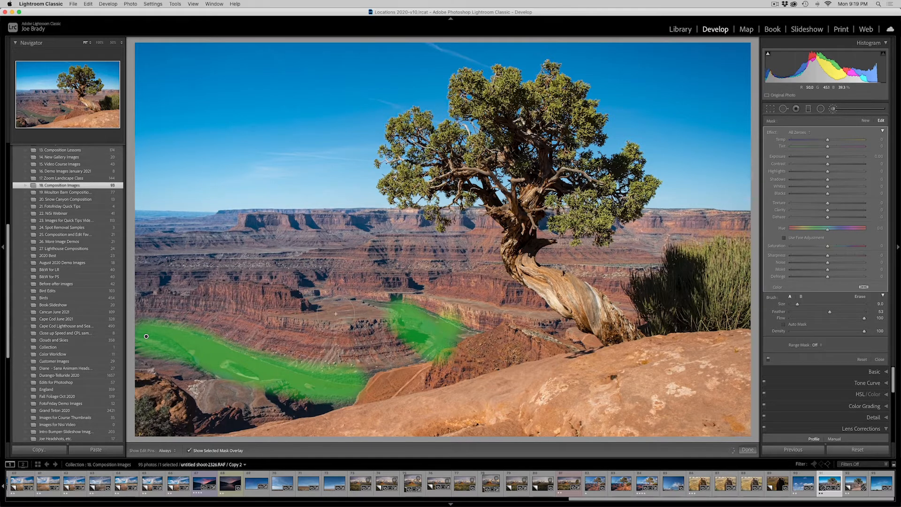
mouse_move(357, 314)
left_mouse_down()
mouse_move(368, 315)
mouse_move(327, 306)
left_mouse_up()
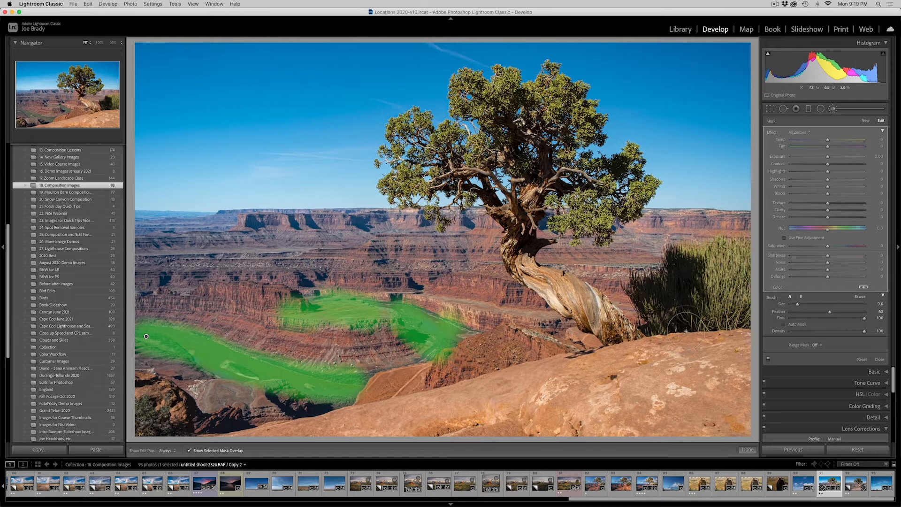
key("o")
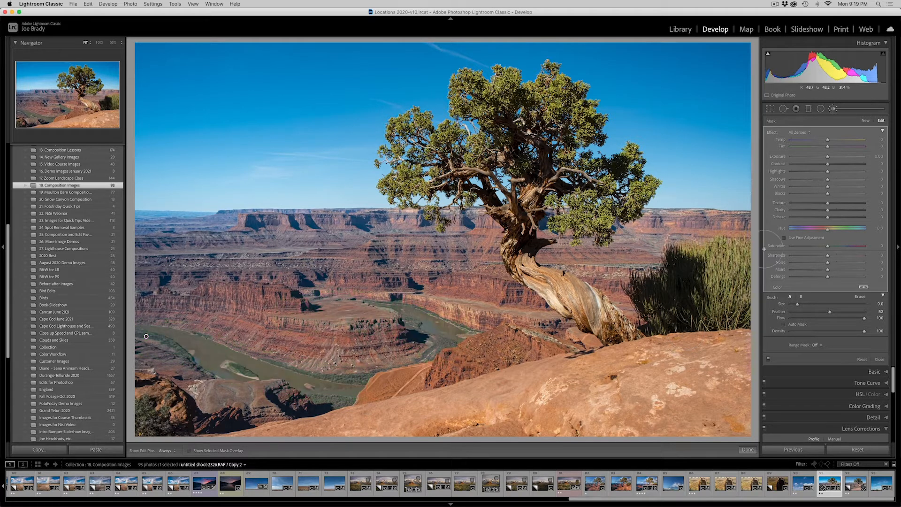
Set the brushed river area's exposure to 0.18, contrast to 7, saturation to 60 and clarity to 21
left_click_drag(828, 160, 831, 159)
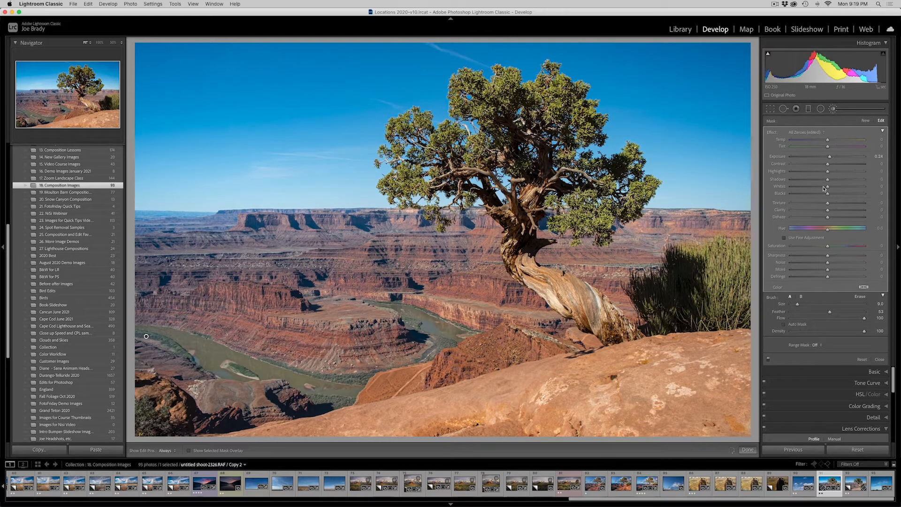
left_click(842, 246)
left_click_drag(842, 247, 844, 247)
left_click_drag(850, 247, 850, 247)
left_click_drag(832, 159, 832, 164)
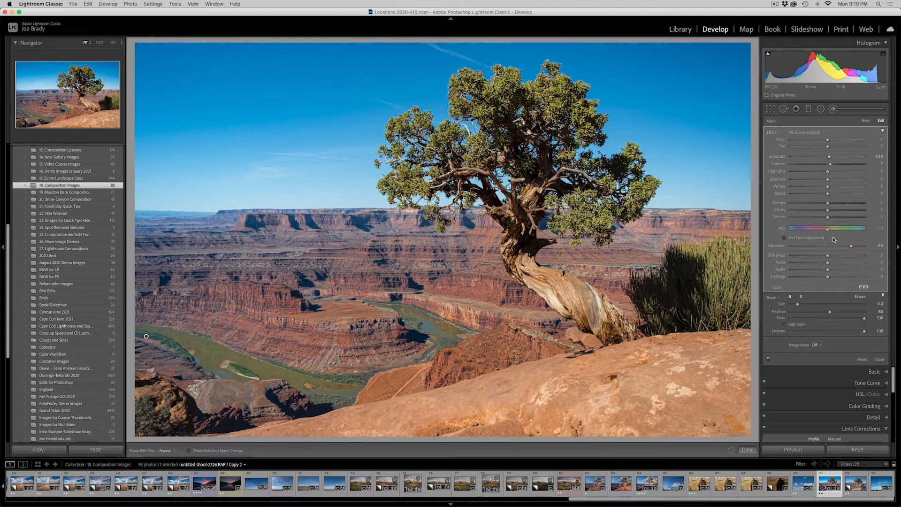
left_click_drag(834, 210, 835, 210)
Select the cloudy sky photo Moab-2019-00445.ARW together with the edited tree photo and open both as layers in Photoshop
left_click(880, 481, "super")
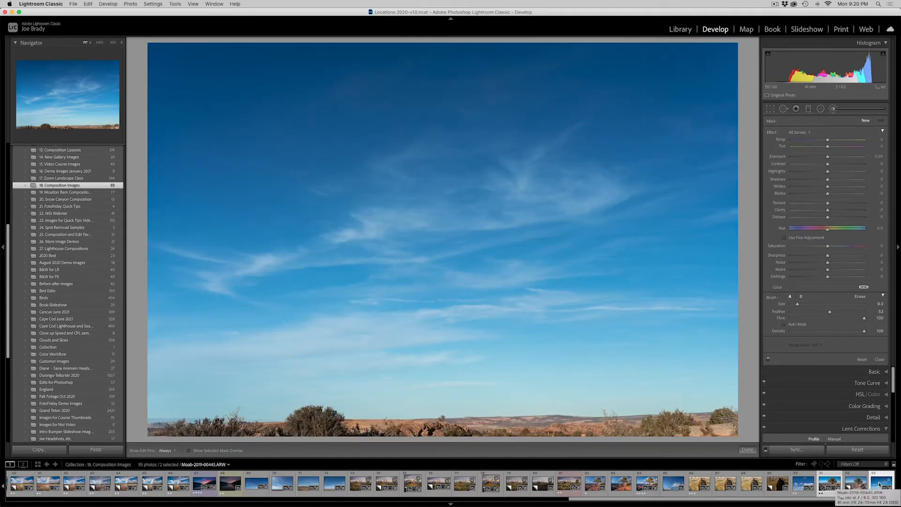
left_click(830, 483)
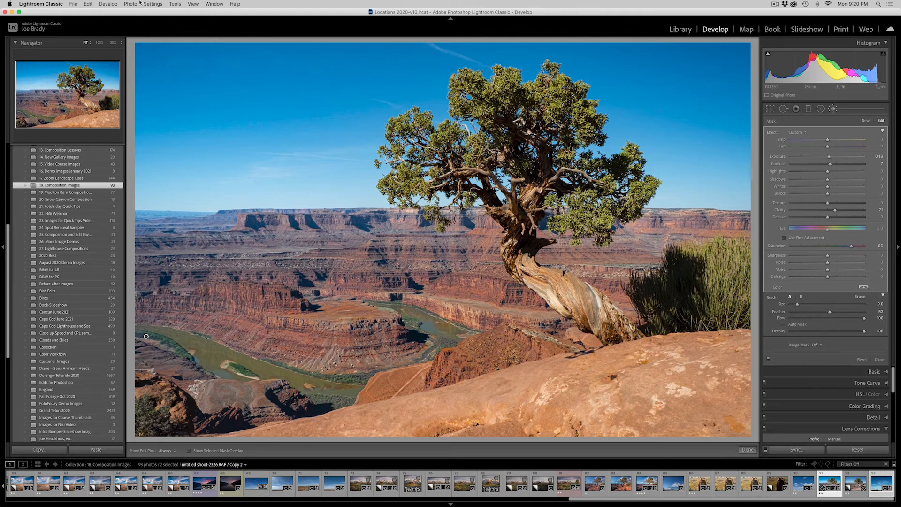
left_click(131, 4)
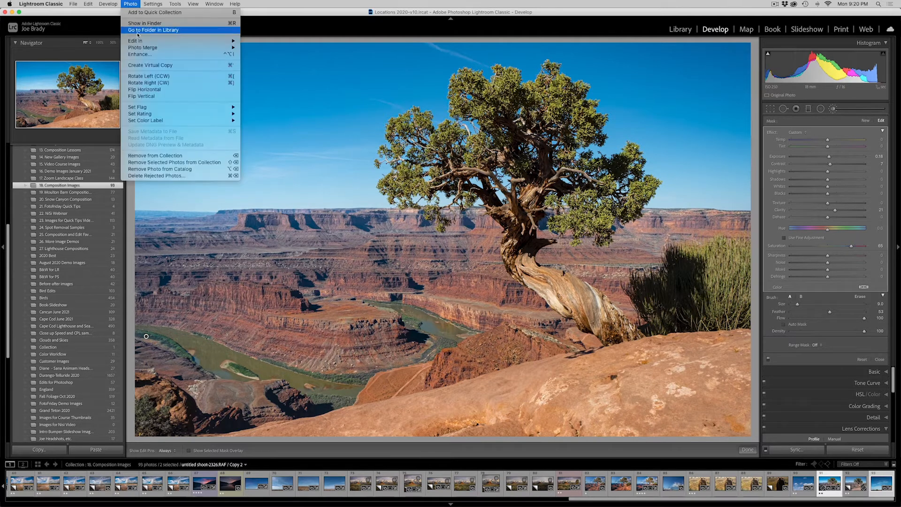
mouse_move(141, 41)
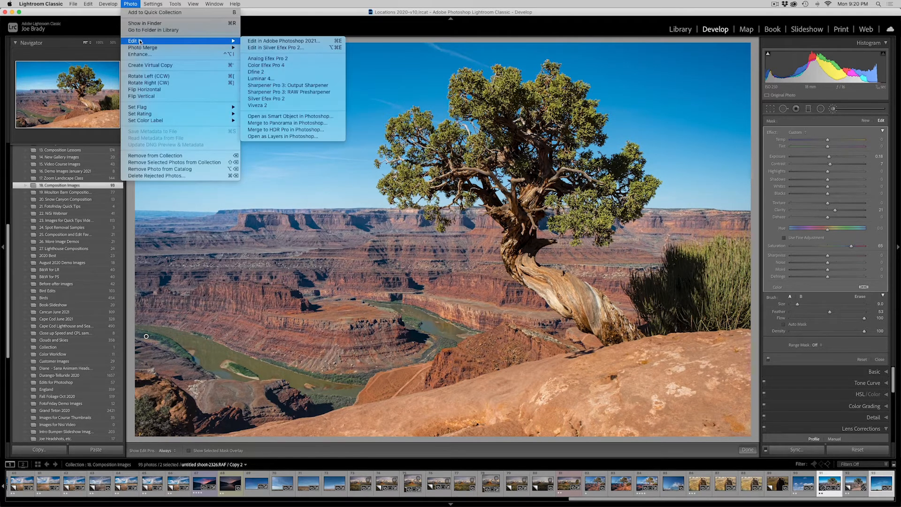
left_click(305, 137)
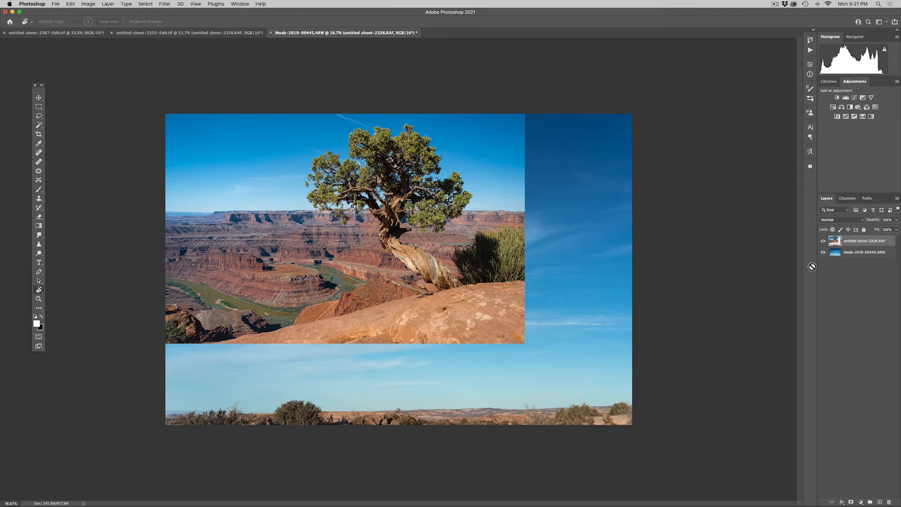
Select the sky on the tree photo's layer and inspect the selection edge around the branches
left_click(824, 253)
left_click(824, 253)
left_click(144, 4)
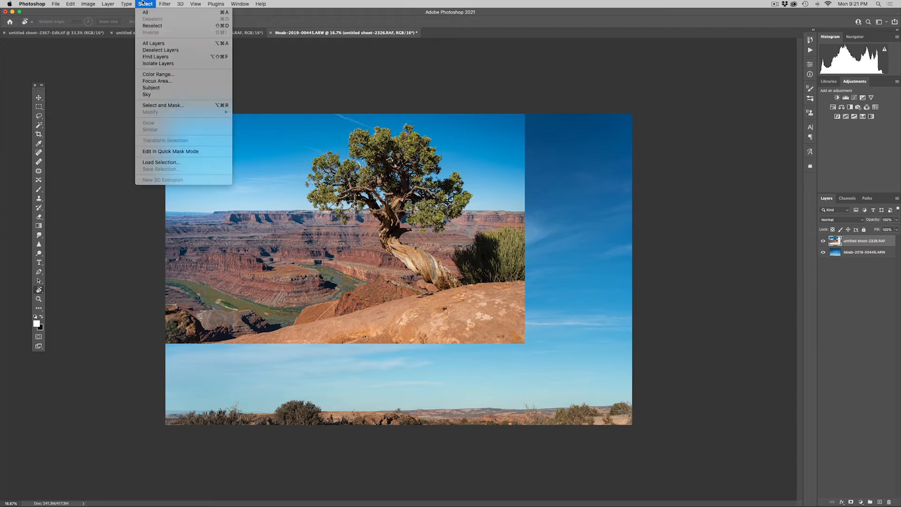
left_click(157, 96)
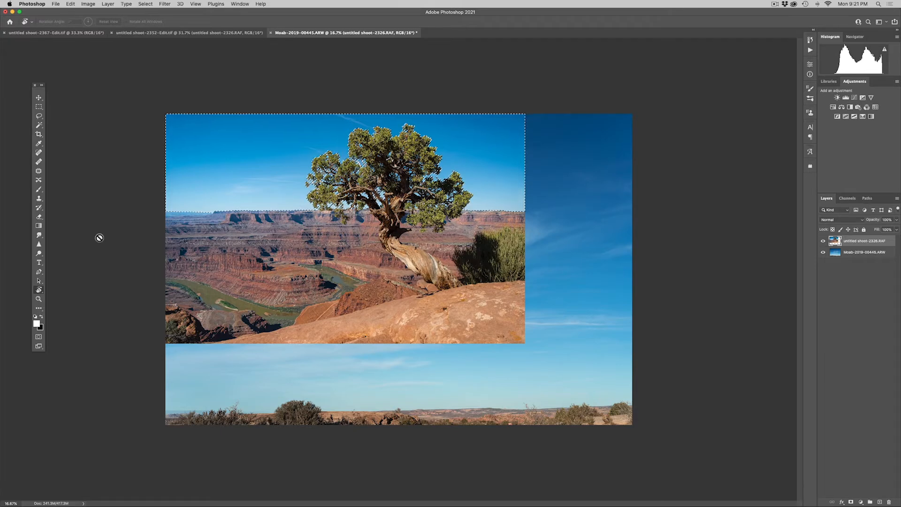
left_click(39, 298)
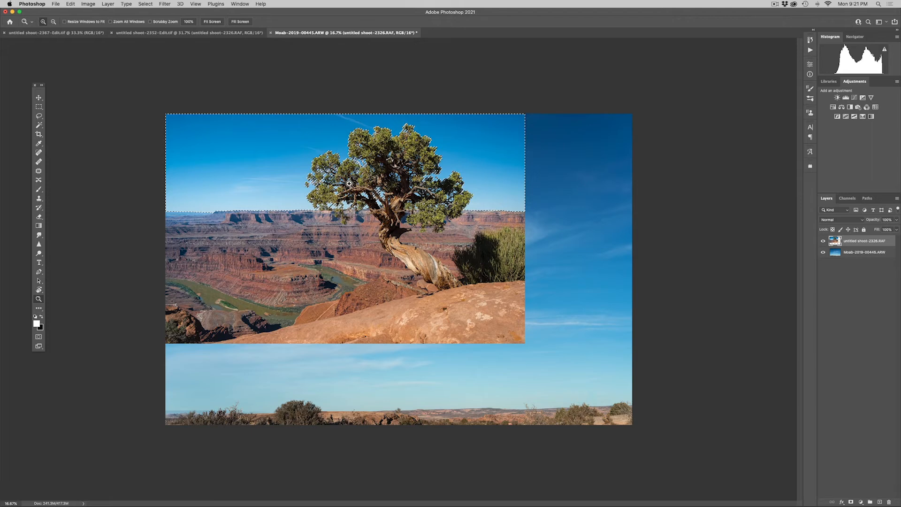
left_click_drag(267, 139, 381, 218)
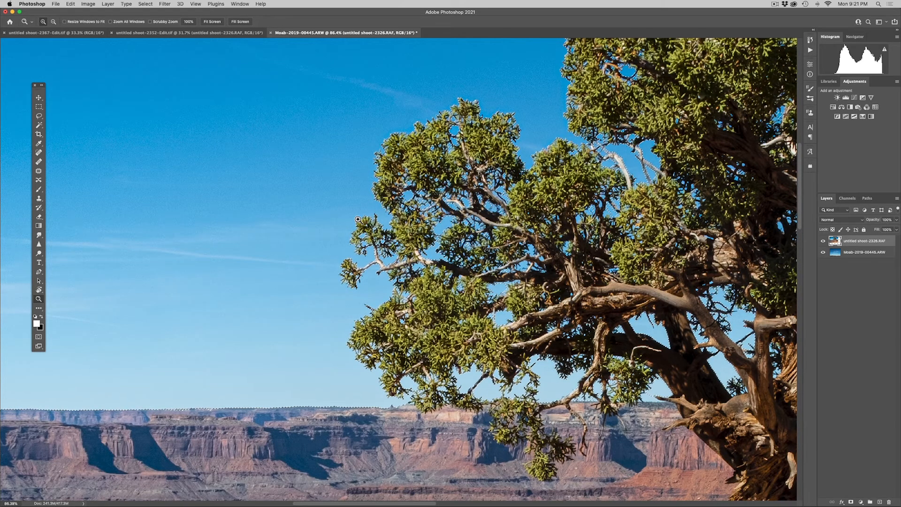
key("super+0")
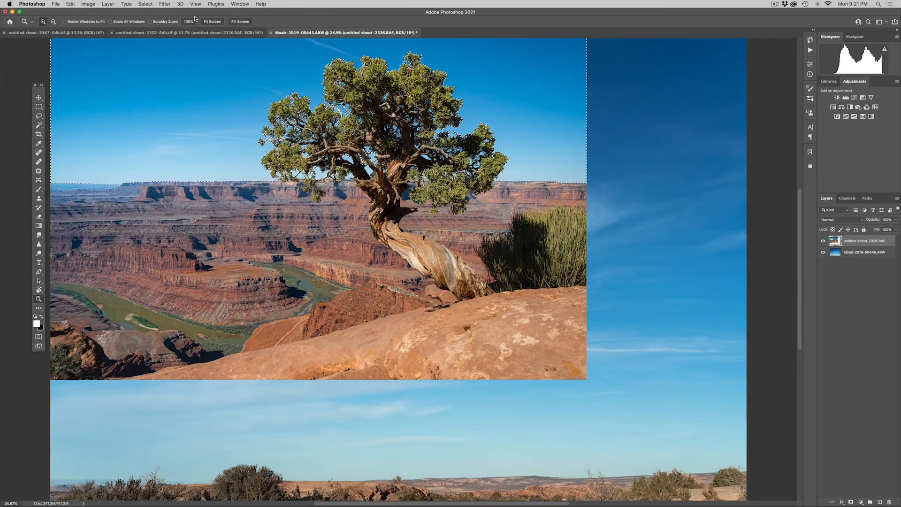
Save the current sky selection under the name "sky"
left_click(147, 4)
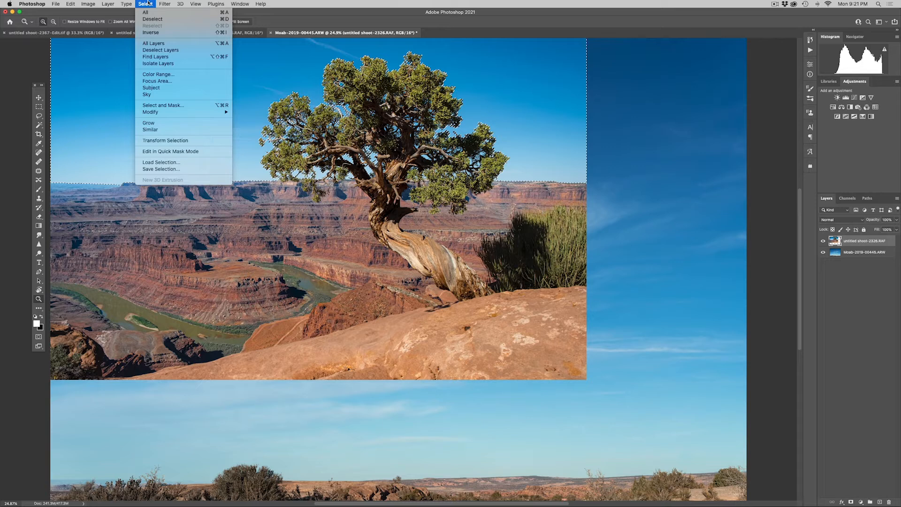
left_click(161, 169)
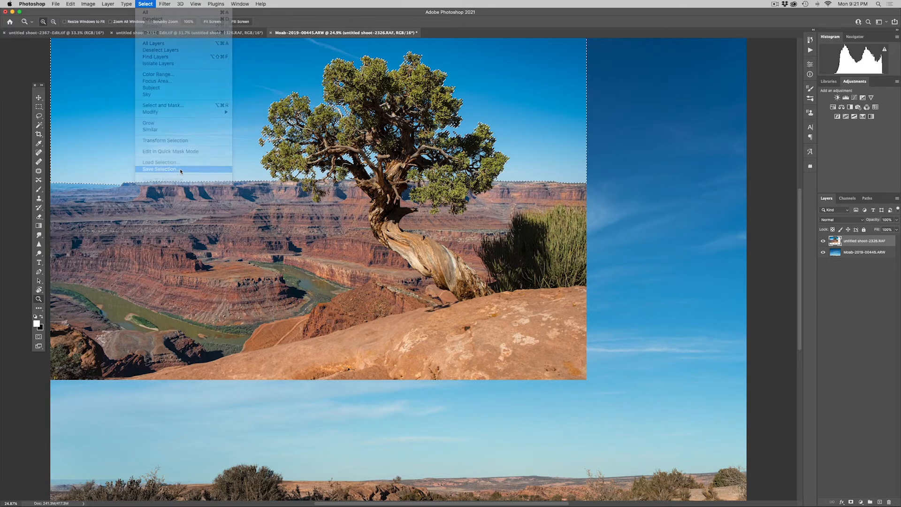
type("sky")
key("Return")
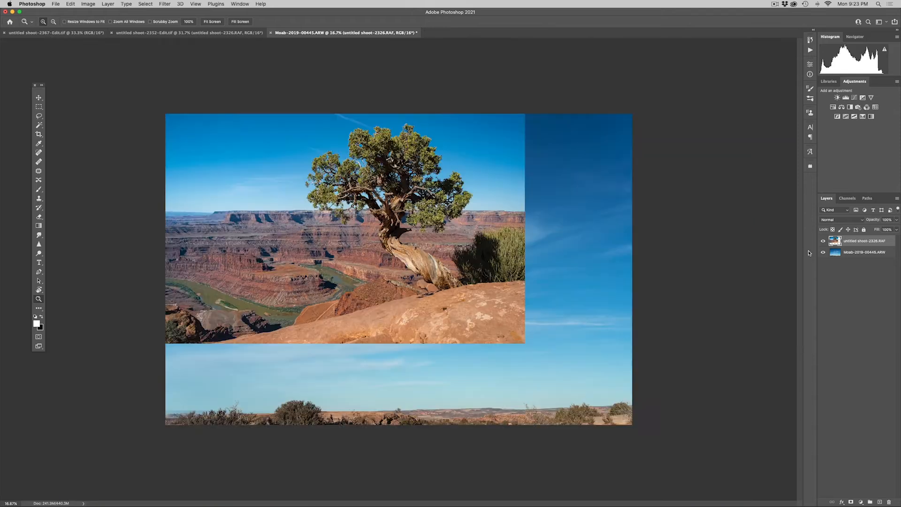
Hide the tree layer and copy a full-width rectangular area of clouds from the Moab-2019-00445.ARW layer, clearing the selection
left_click(823, 240)
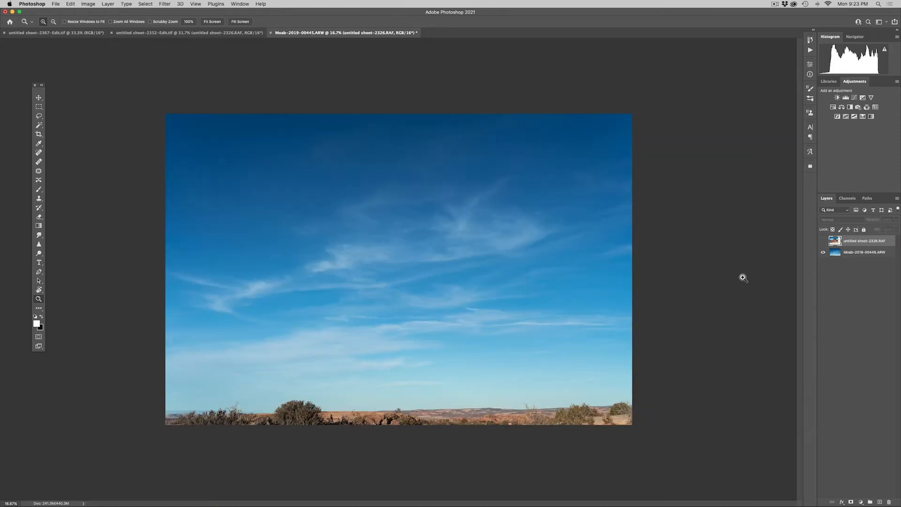
left_click(841, 255)
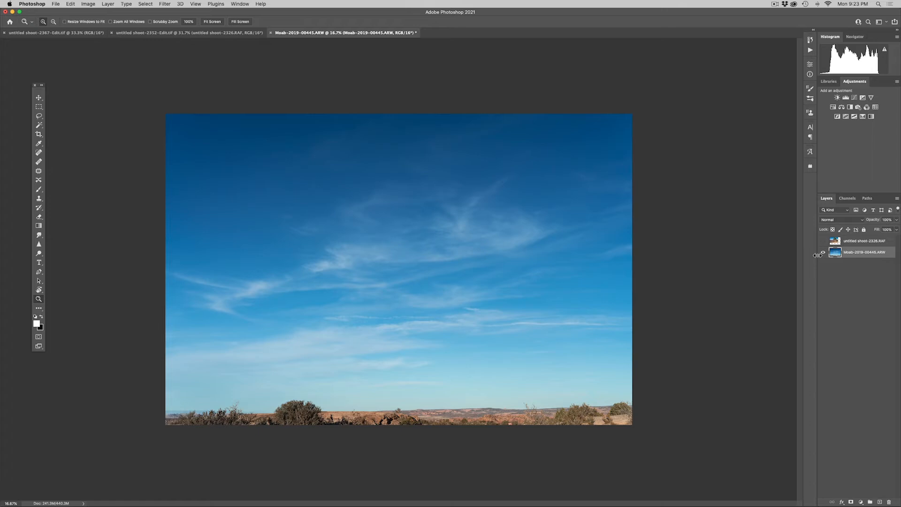
key("m")
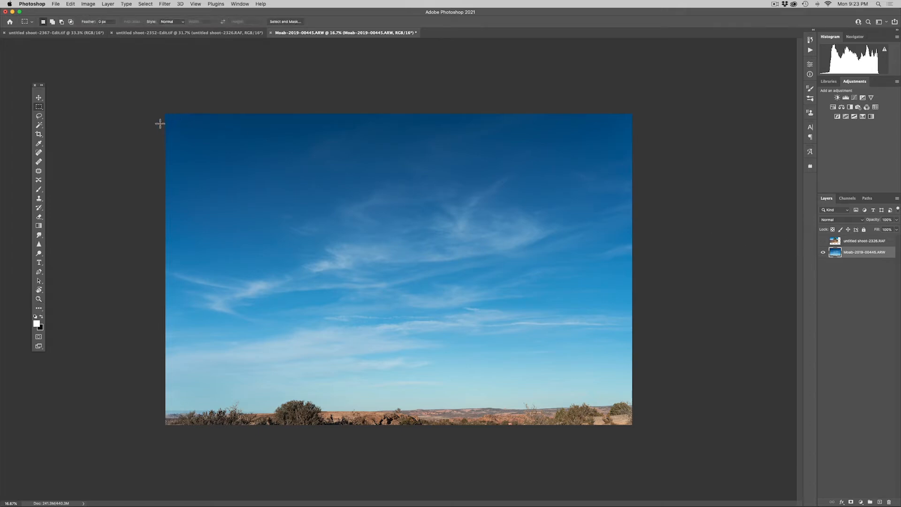
left_click_drag(159, 125, 682, 411)
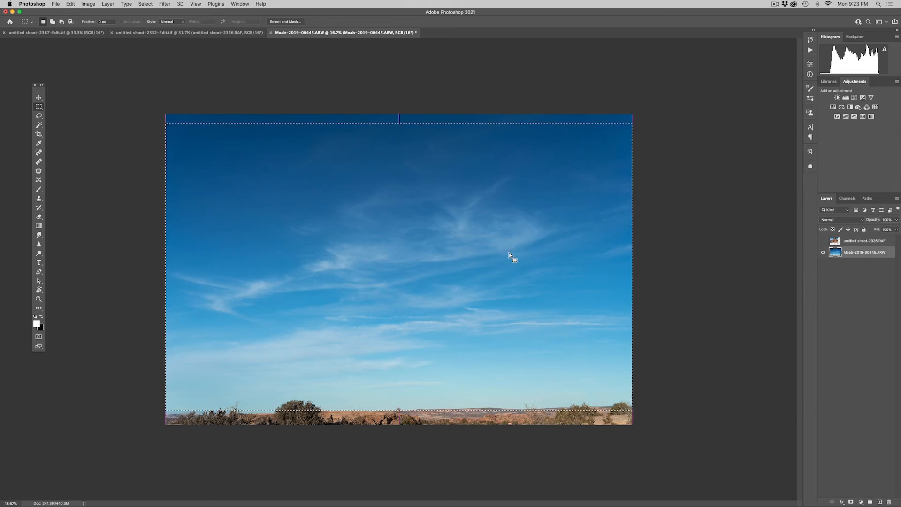
key("super+c")
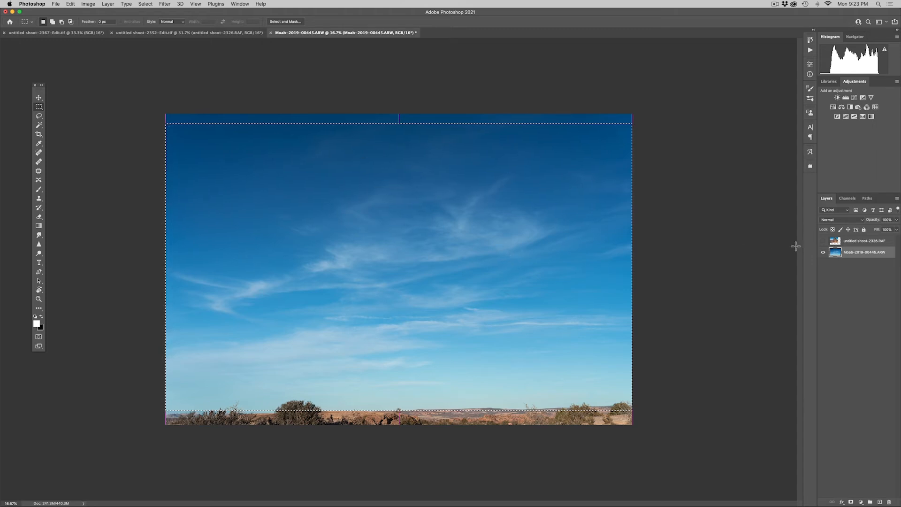
key("super+d")
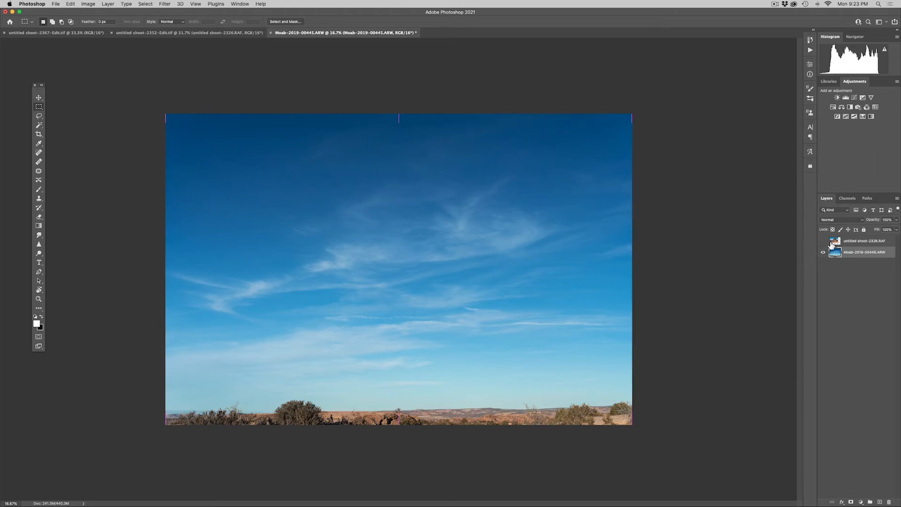
Show the tree layer, hide the Moab-2019-00445.ARW layer, and load the saved "sky" selection on the tree layer
left_click(823, 241)
left_click(822, 252)
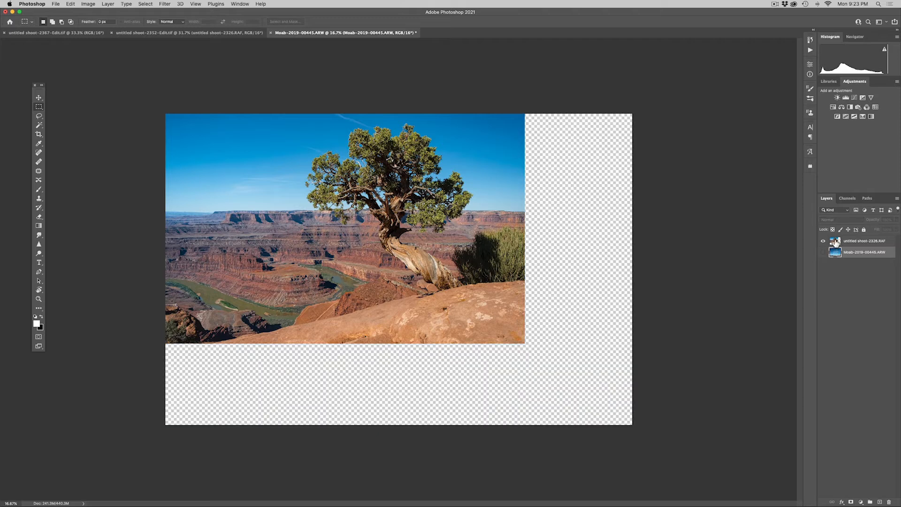
left_click(835, 241)
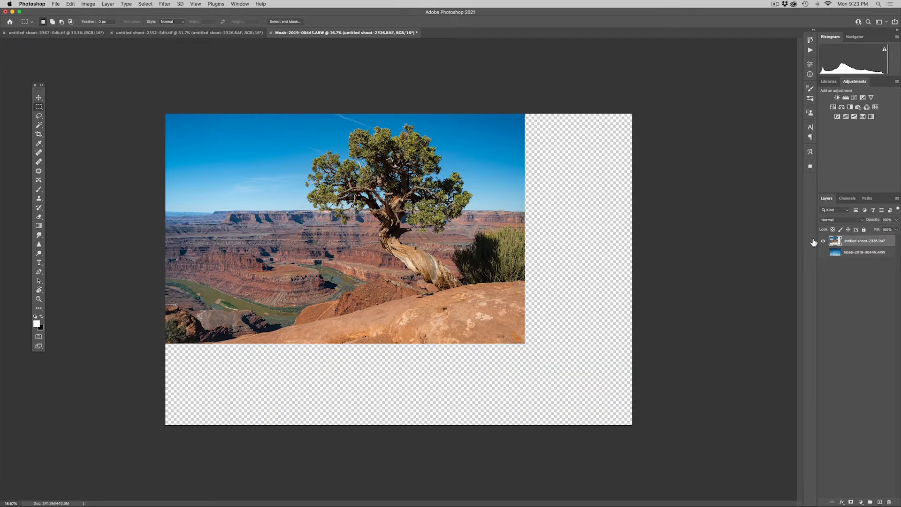
left_click(137, 4)
left_click(181, 164)
left_click(426, 234)
left_click(435, 243)
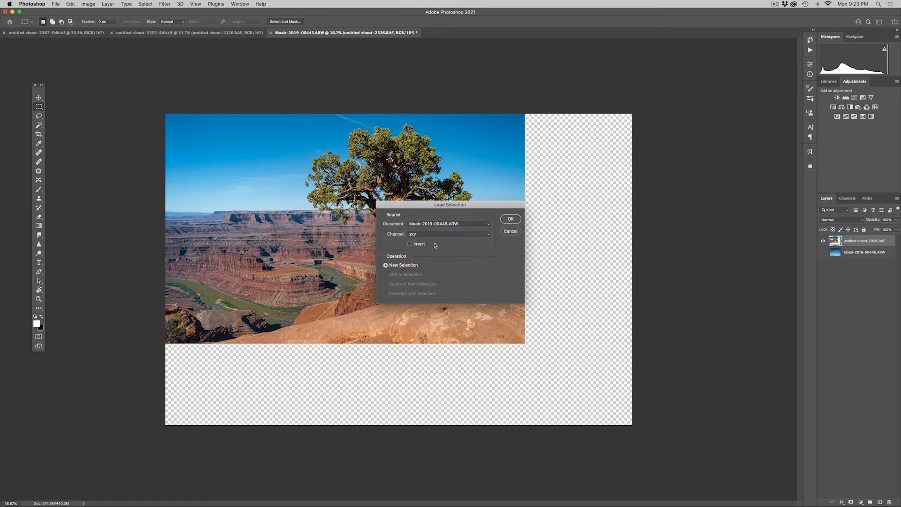
left_click(510, 219)
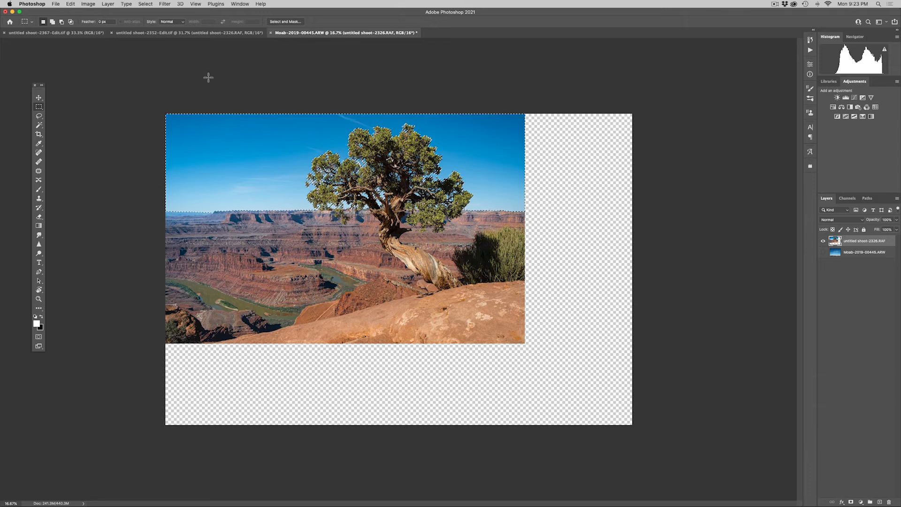
Paste the copied clouds into the loaded sky selection so they are masked to the tree photo's sky
left_click(71, 4)
mouse_move(81, 74)
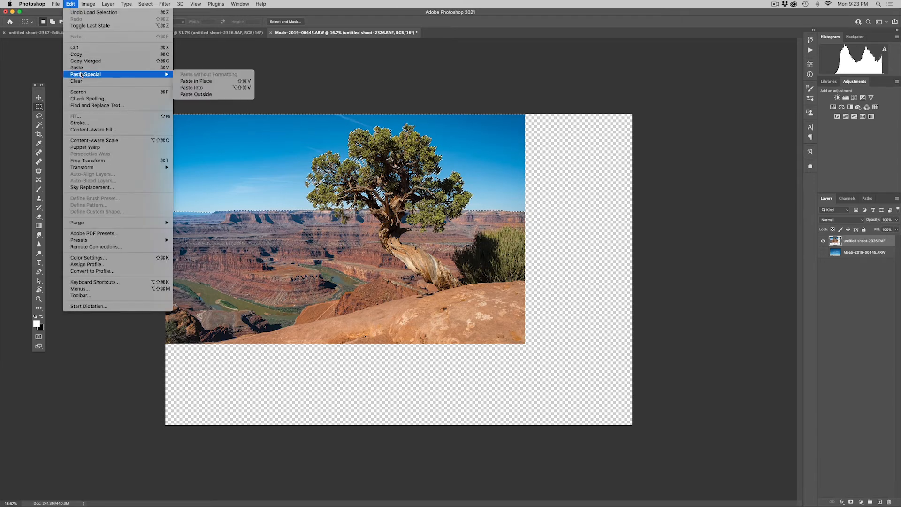
left_click(205, 88)
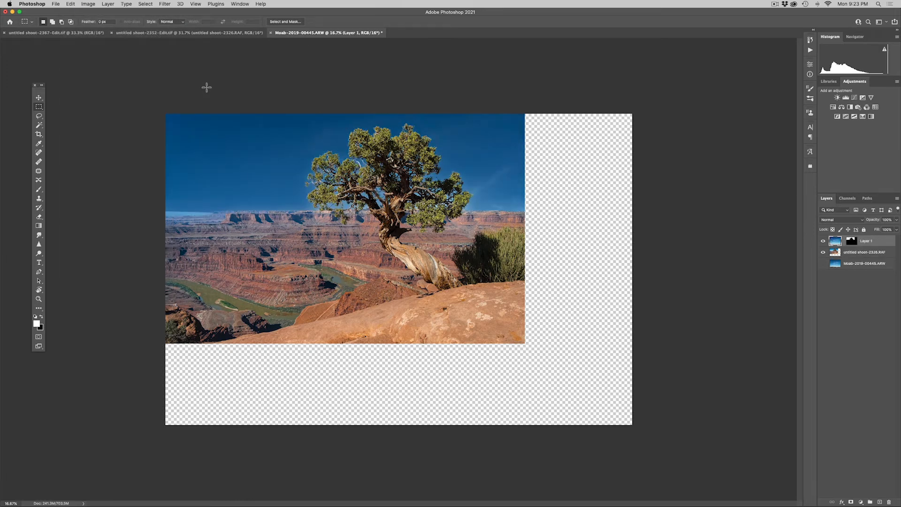
Scale the pasted clouds down to about the tree photo's width and move them up until the clouds fill the sky
key("super+t")
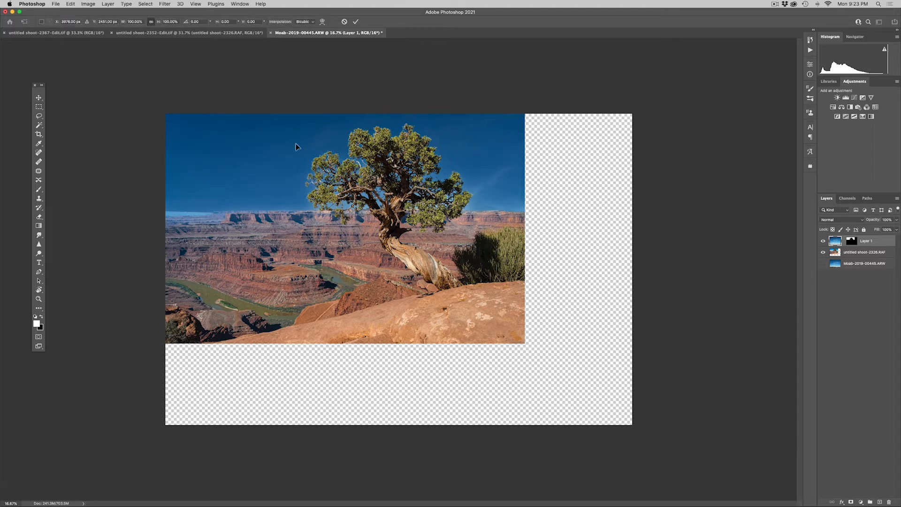
left_click_drag(294, 148, 276, 127)
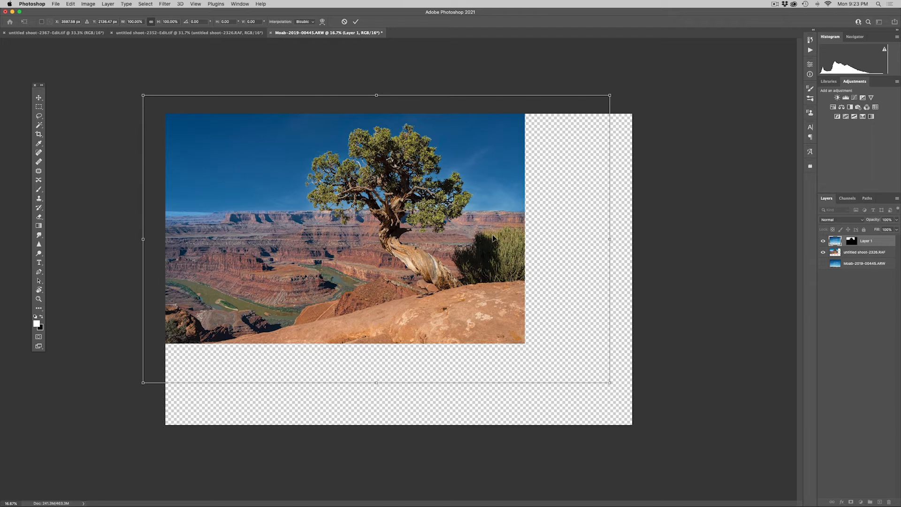
left_click_drag(611, 383, 528, 332)
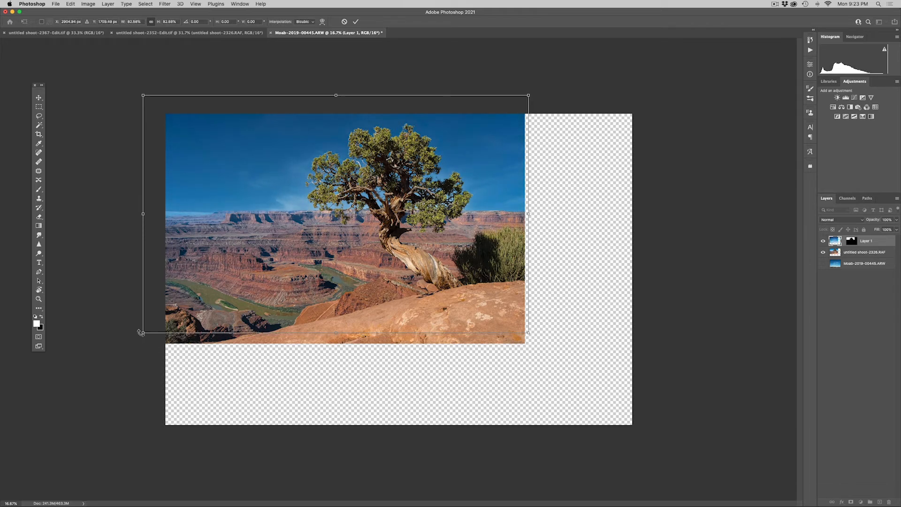
left_click_drag(144, 334, 163, 319)
left_click_drag(269, 281, 268, 214)
mouse_move(274, 212)
left_mouse_down()
mouse_move(267, 223)
mouse_move(269, 185)
mouse_move(268, 235)
mouse_move(269, 200)
left_mouse_up()
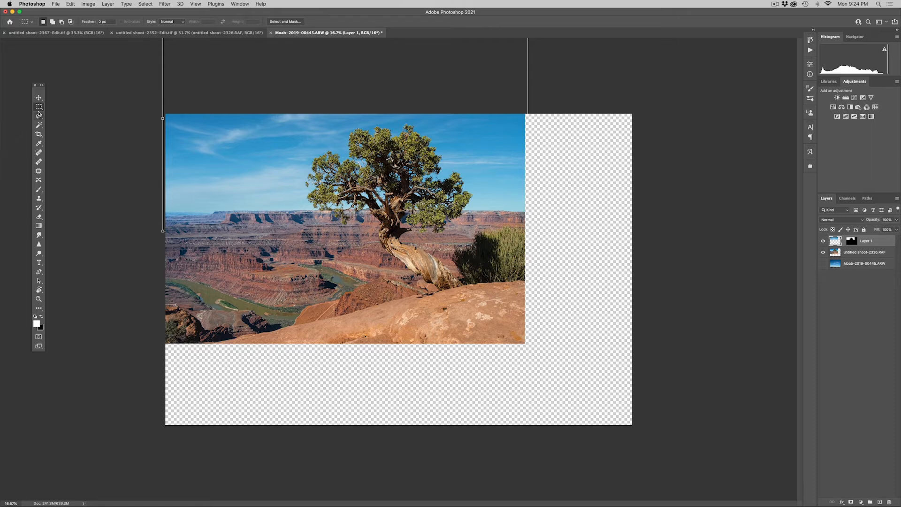
View Layer 1's mask on its own to examine the tree and horizon edges, and return to the image
left_click(853, 243)
left_click(853, 242, "alt")
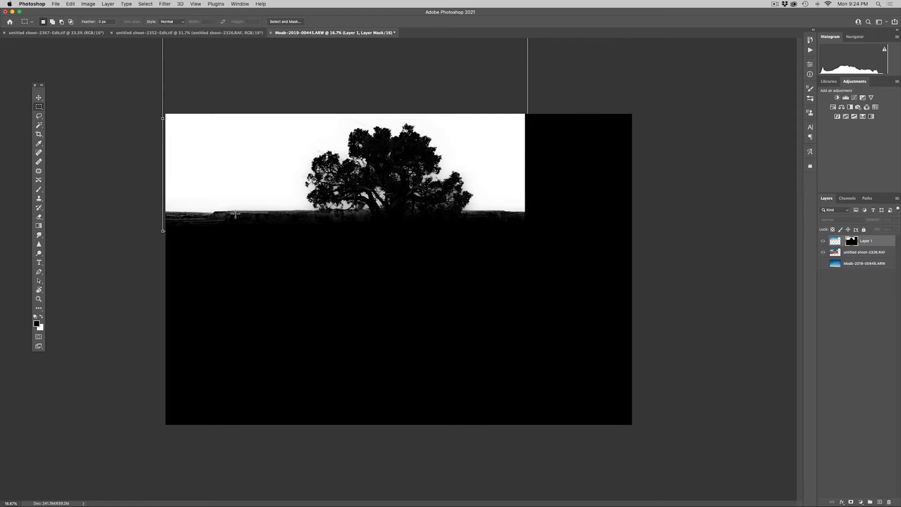
left_click(835, 242)
key("l")
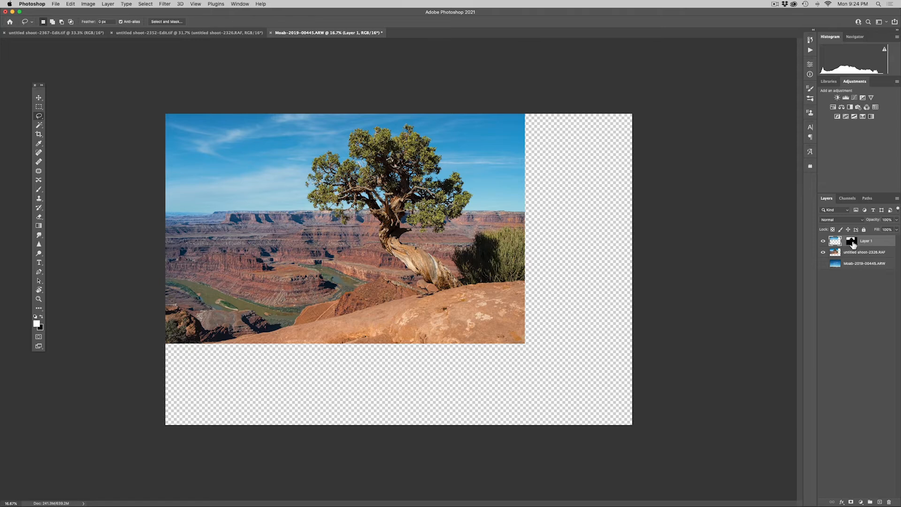
left_click(852, 242, "alt")
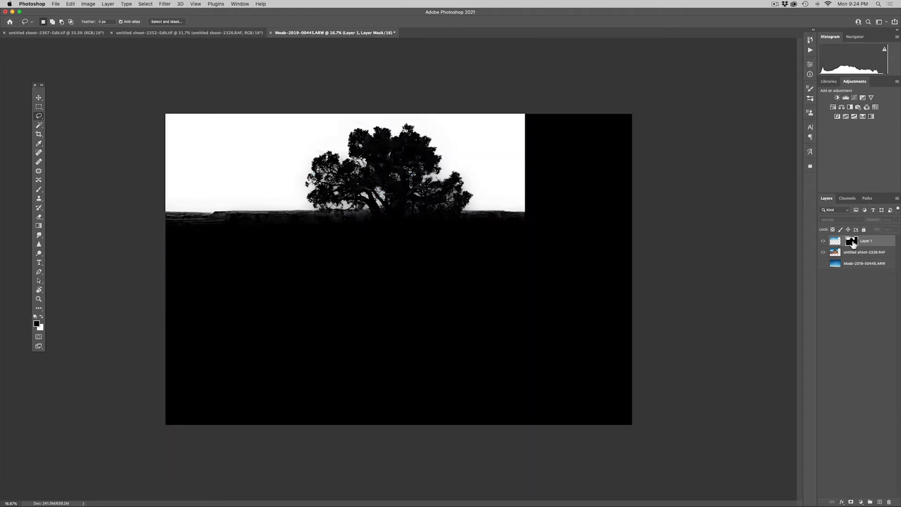
left_click(837, 243)
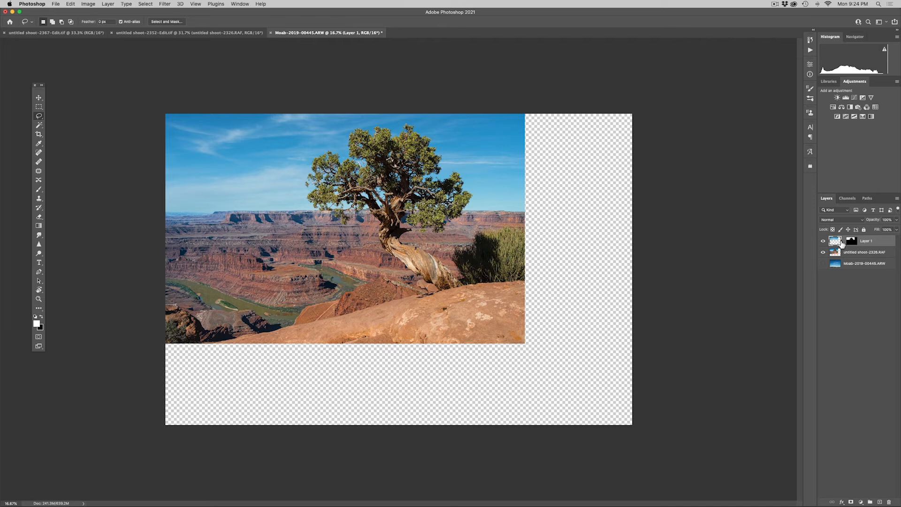
Draw a short black-to-transparent linear gradient upward from the horizon on Layer 1's mask to fade the clouds' lower edge
left_click(853, 242)
key("g")
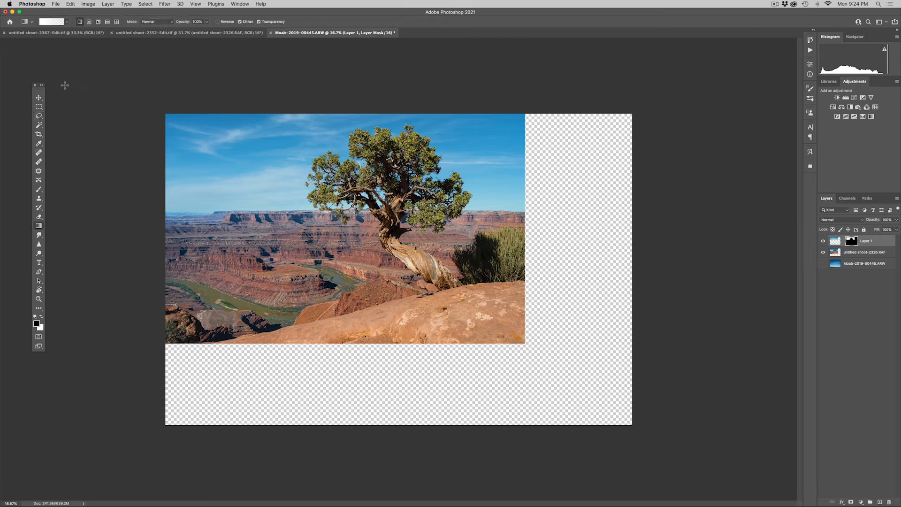
left_click(67, 22)
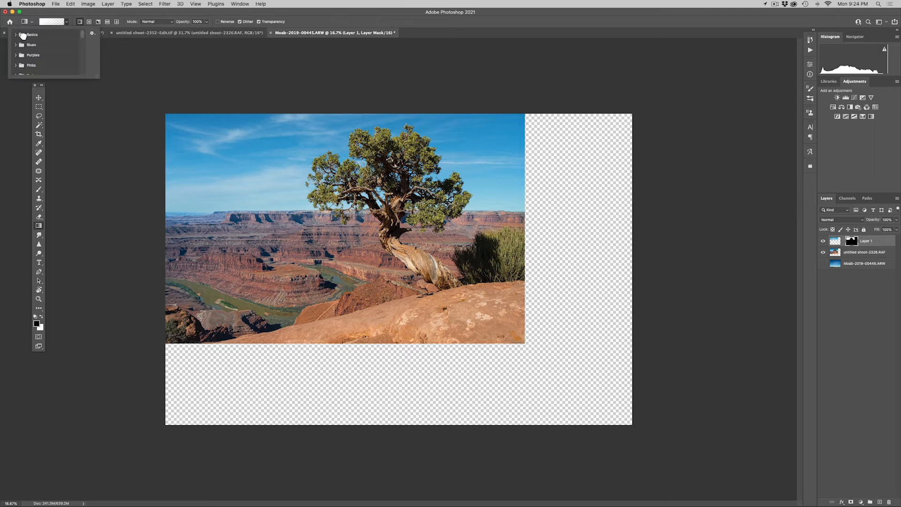
left_click(20, 37)
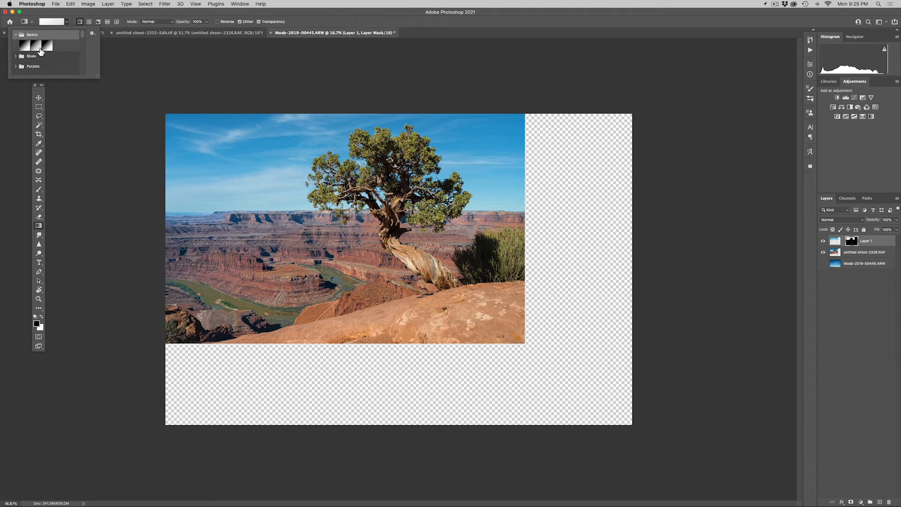
left_click(38, 47)
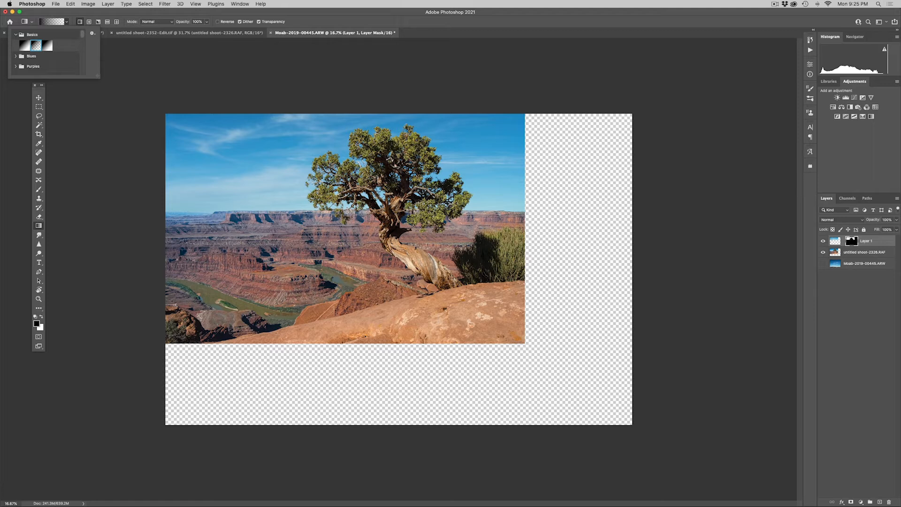
left_click(347, 210)
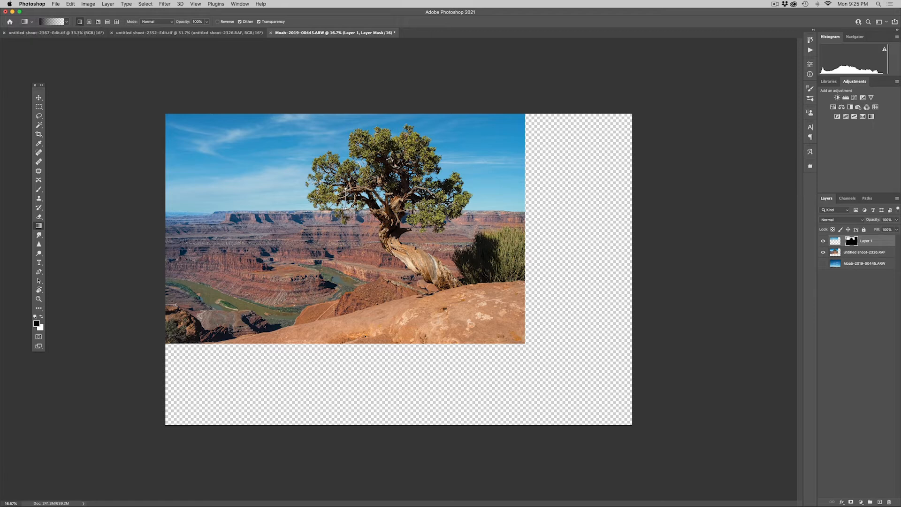
left_click_drag(345, 214, 345, 188)
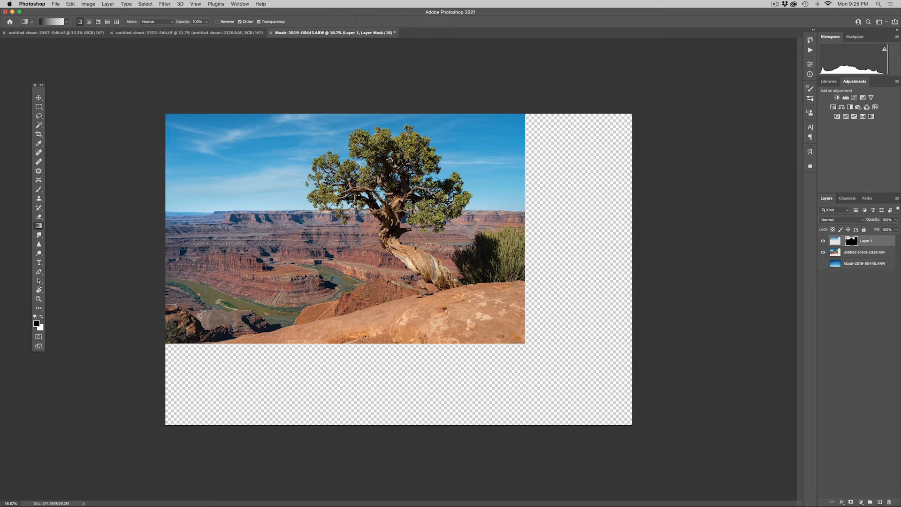
Select the tree layer's pixels, crop the canvas to that area, and clear the selection
left_click_drag(854, 263, 837, 257)
left_click(836, 253, "super")
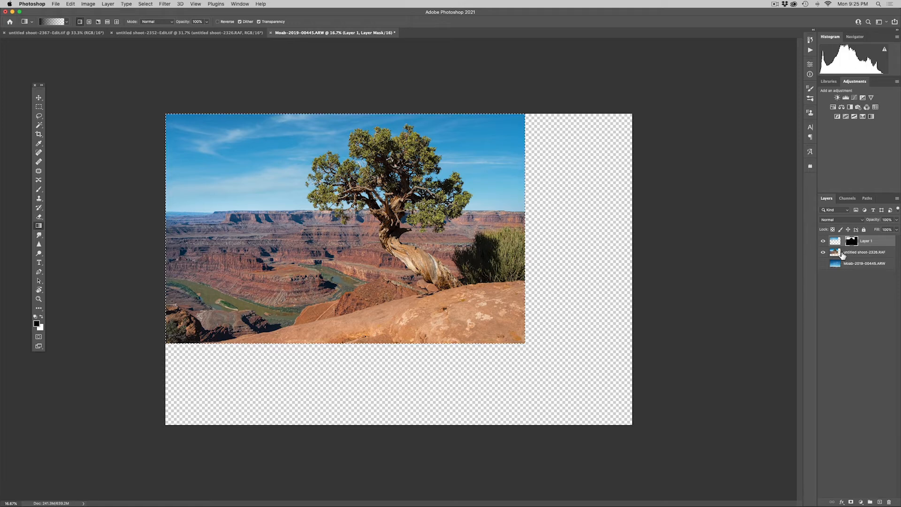
left_click(91, 5)
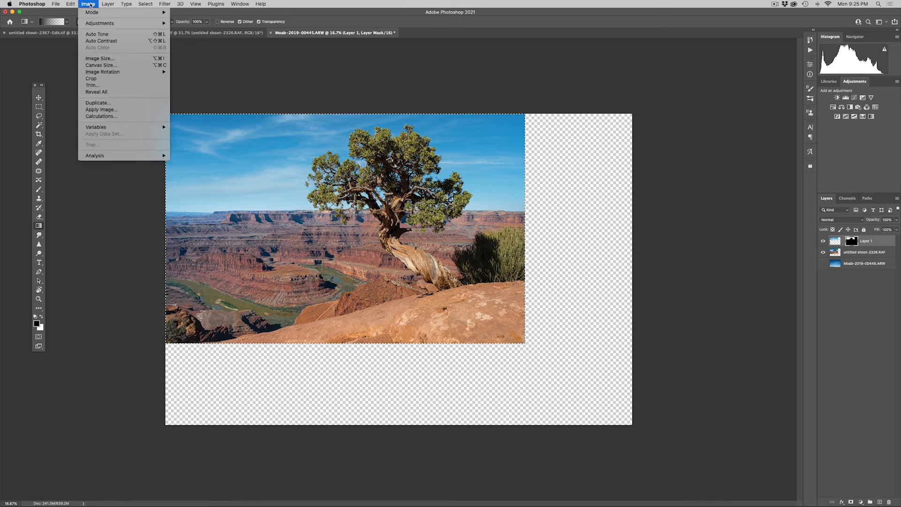
left_click(89, 81)
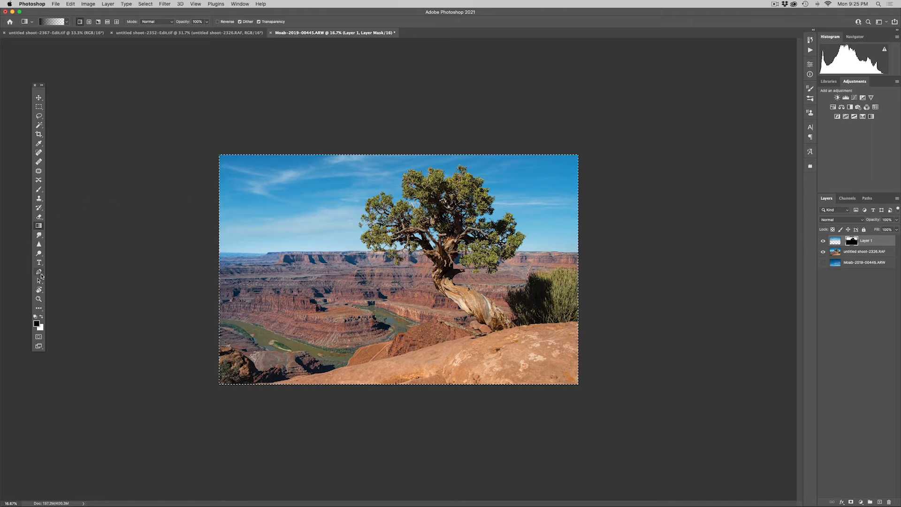
key("super+d")
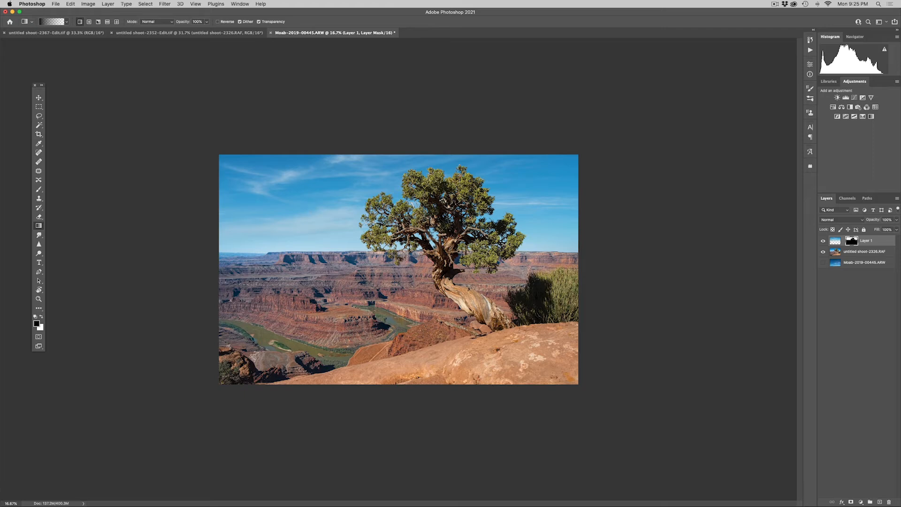
Shift Layer 1's cloud image slightly right to expose a strip of the original sky along the photo's left edge
key("v")
left_click(835, 241)
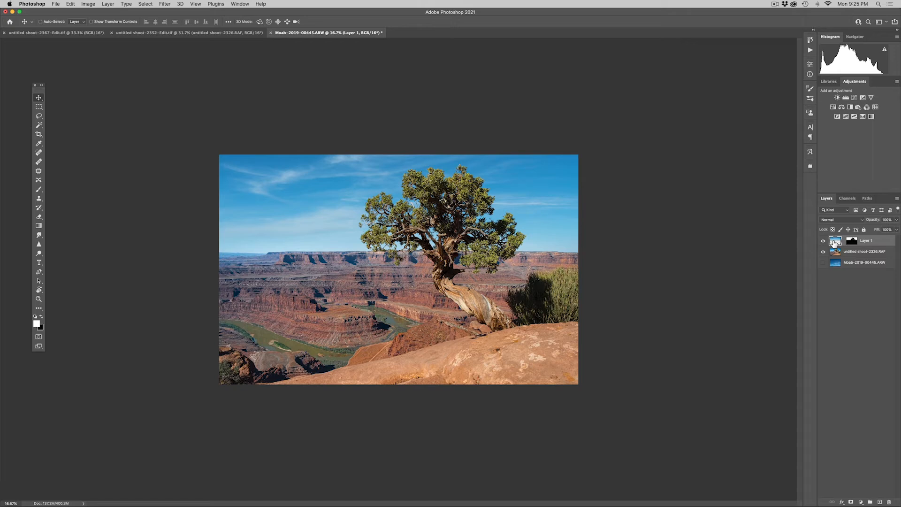
mouse_move(319, 200)
left_mouse_down()
mouse_move(356, 204)
mouse_move(334, 201)
left_mouse_up()
Match the clouds' red channel to the original sky at the seam using Levels with a midtone of 0.86
key("z")
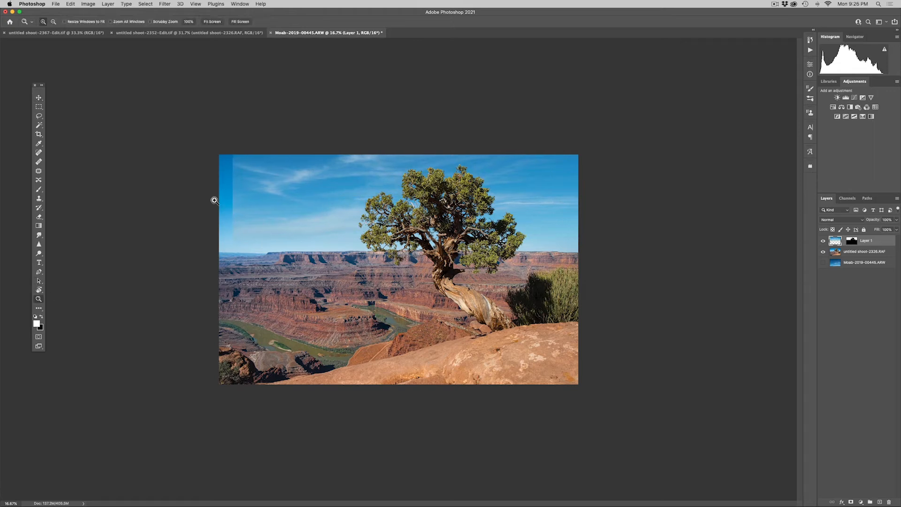
left_click_drag(223, 177, 245, 197)
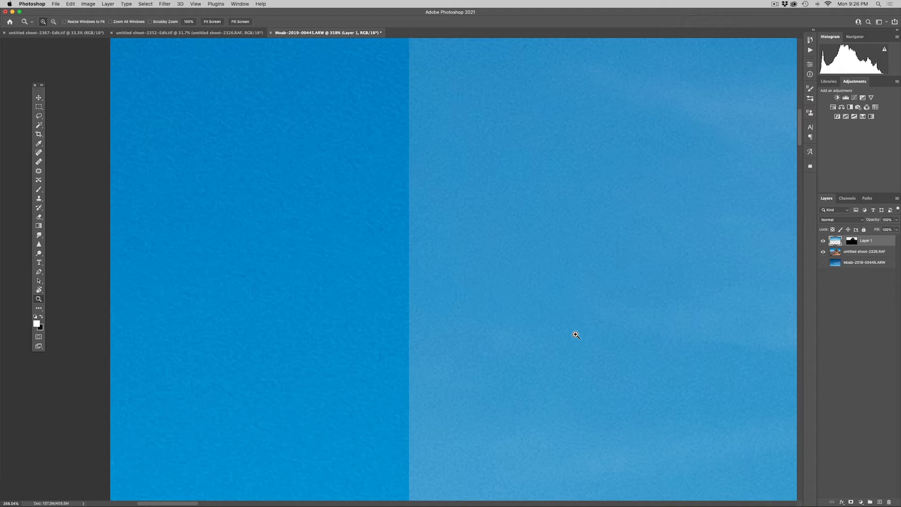
left_click(847, 199)
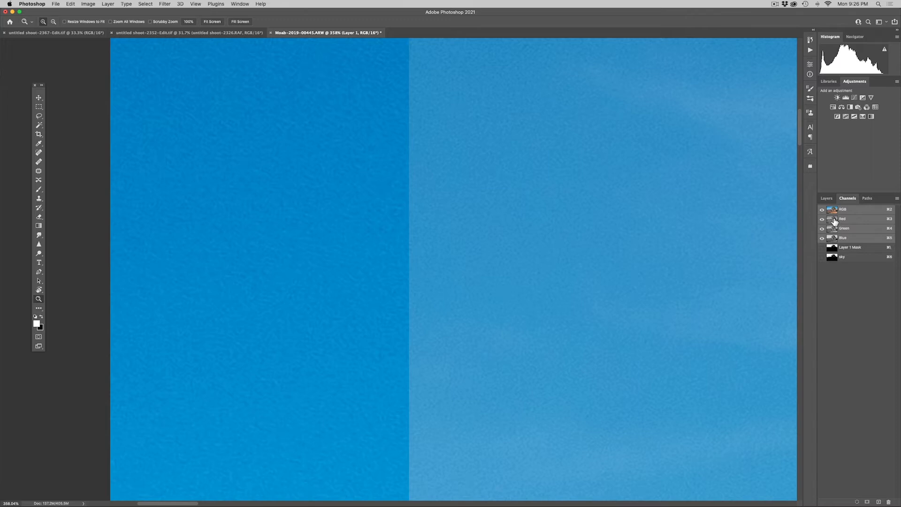
left_click(834, 221)
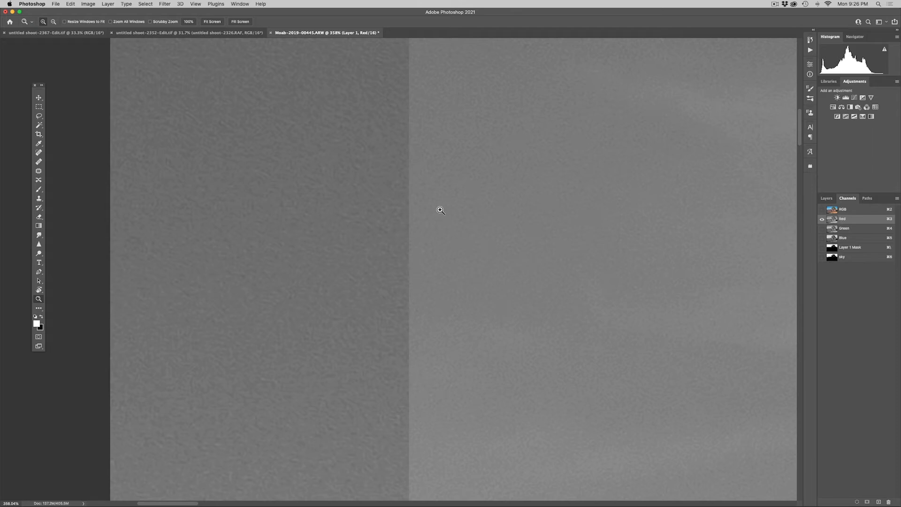
key("super+l")
left_click_drag(416, 278, 438, 223)
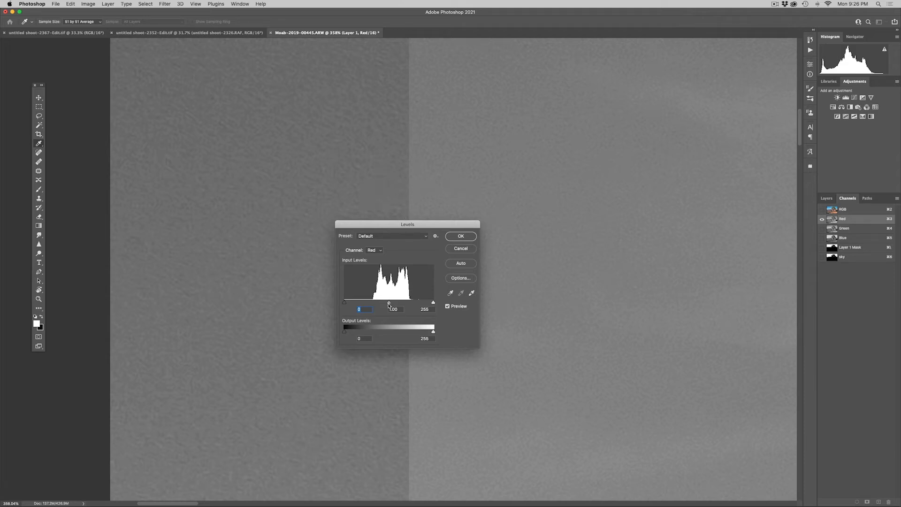
left_click_drag(388, 304, 394, 304)
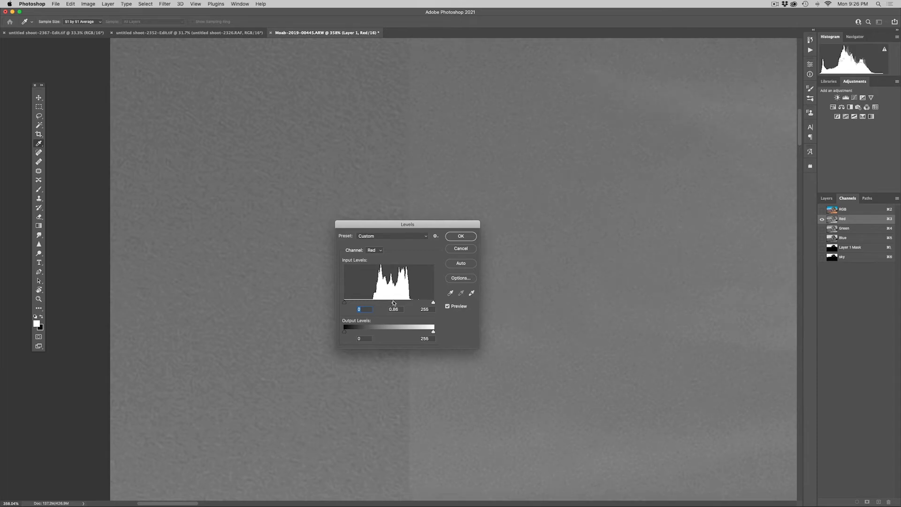
left_click(461, 236)
key("z")
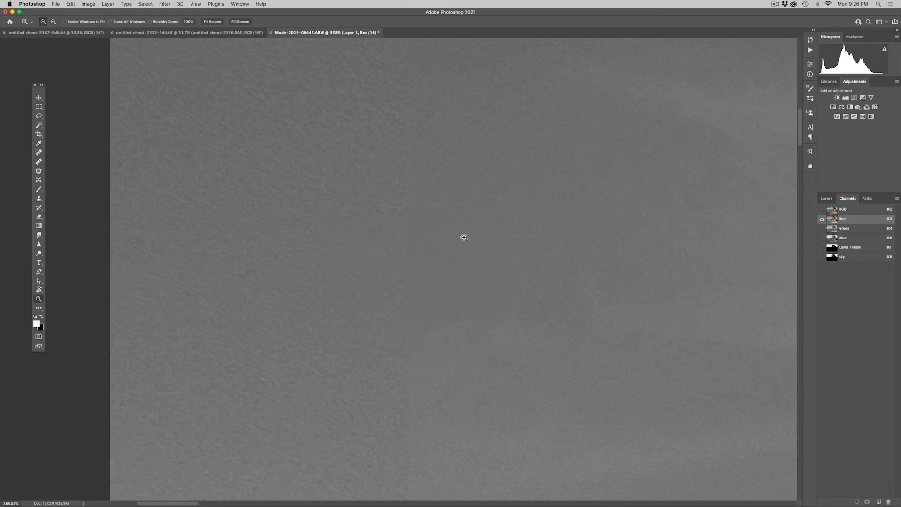
Darken the green channel's midtones with Levels until the clouds match the original sky at the seam
left_click(833, 230)
key("super+l")
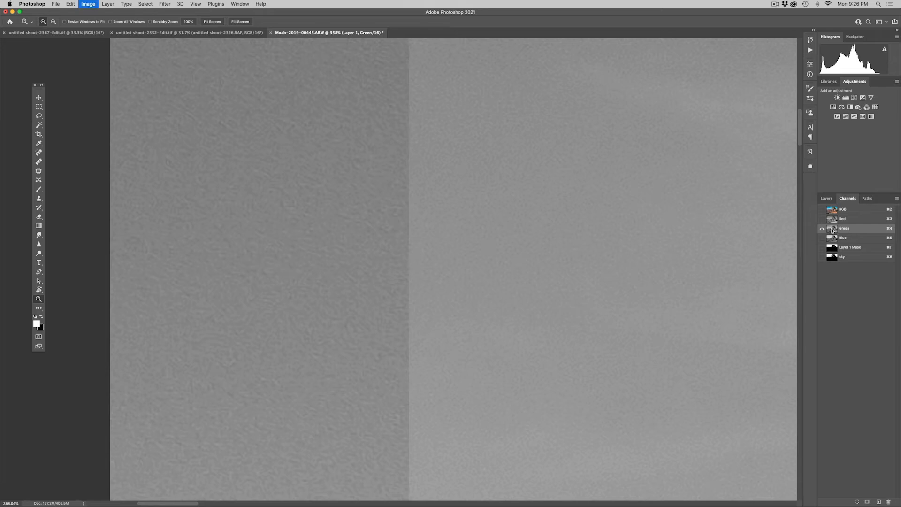
left_click_drag(389, 304, 394, 304)
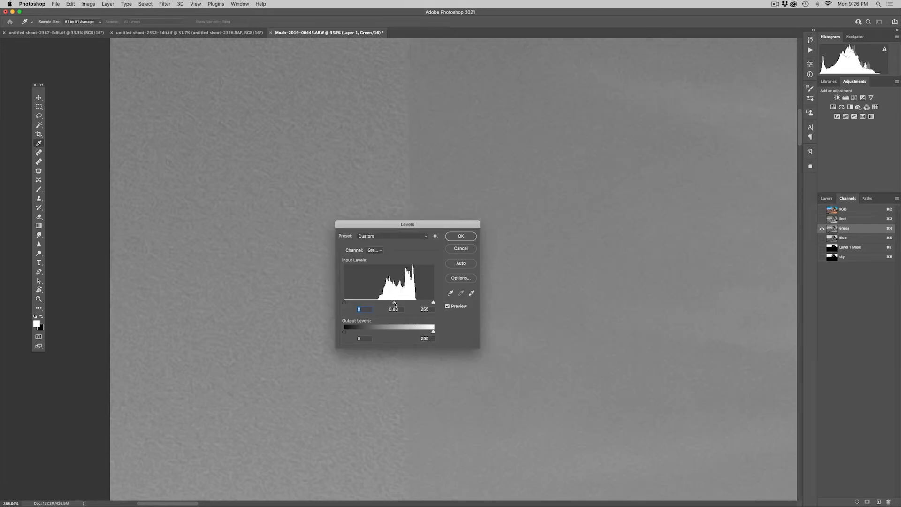
left_click_drag(394, 304, 393, 304)
left_click(461, 236)
key("z")
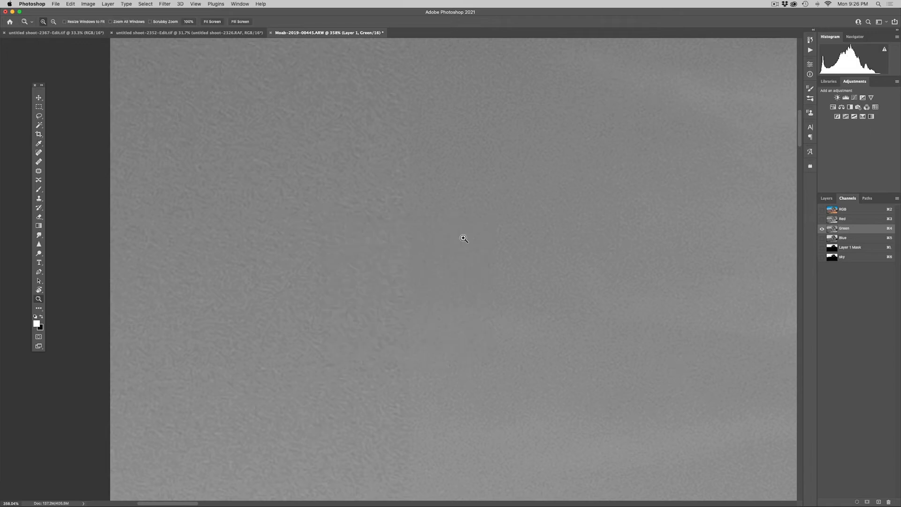
Fine-tune the blue channel's midtones with Levels to match the original sky, and show the full RGB composite
left_click(838, 239)
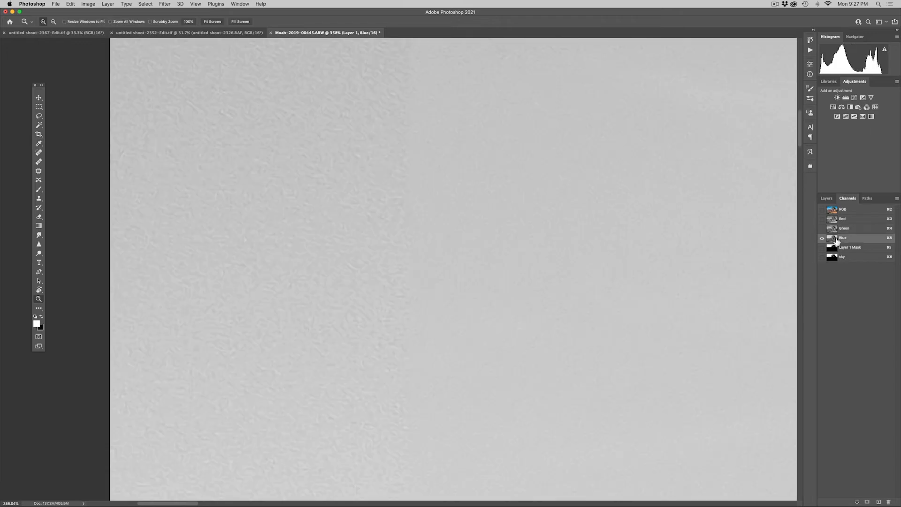
key("super+l")
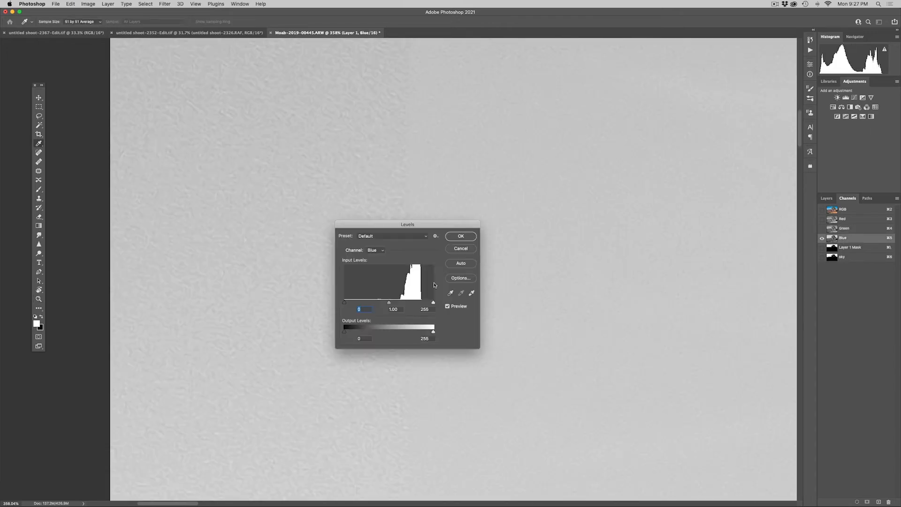
left_click_drag(389, 304, 388, 303)
left_click(460, 236)
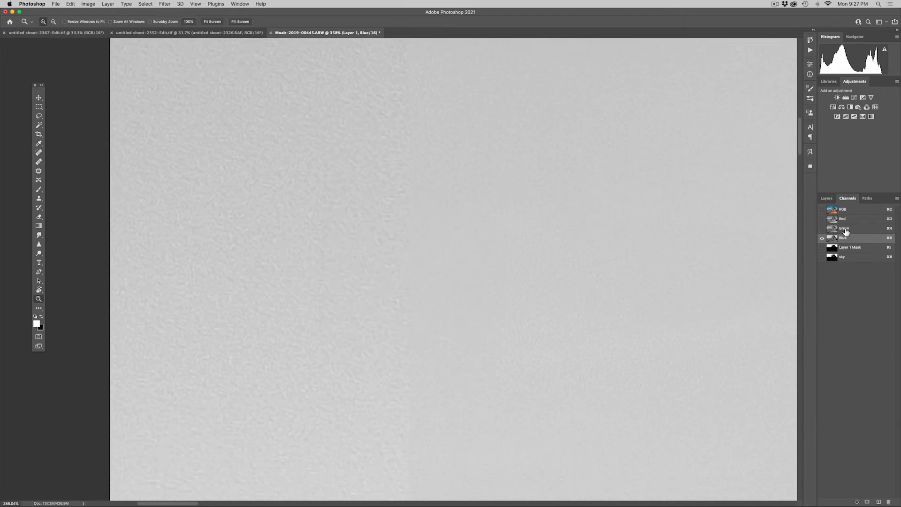
left_click(824, 213)
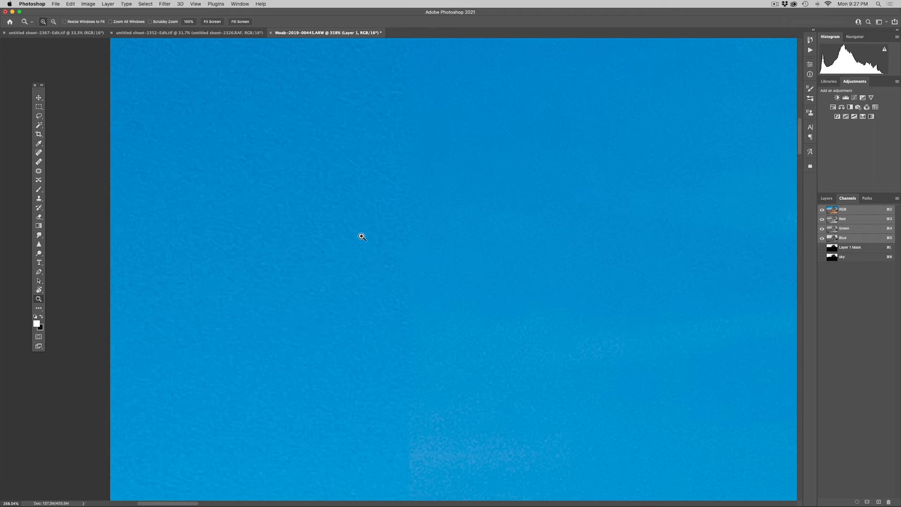
Shift Layer 1's cloud image back left to cover the exposed strip of original sky along the photo's left edge
left_click(826, 198)
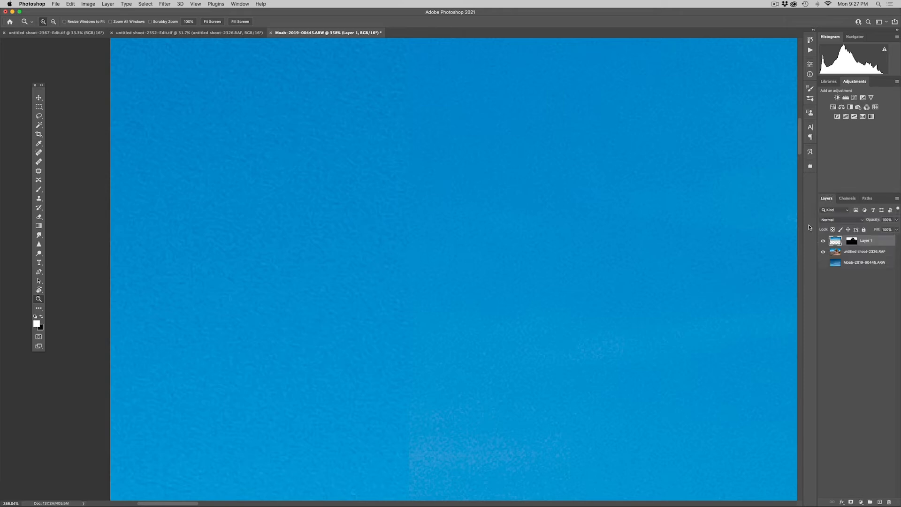
key("super+0")
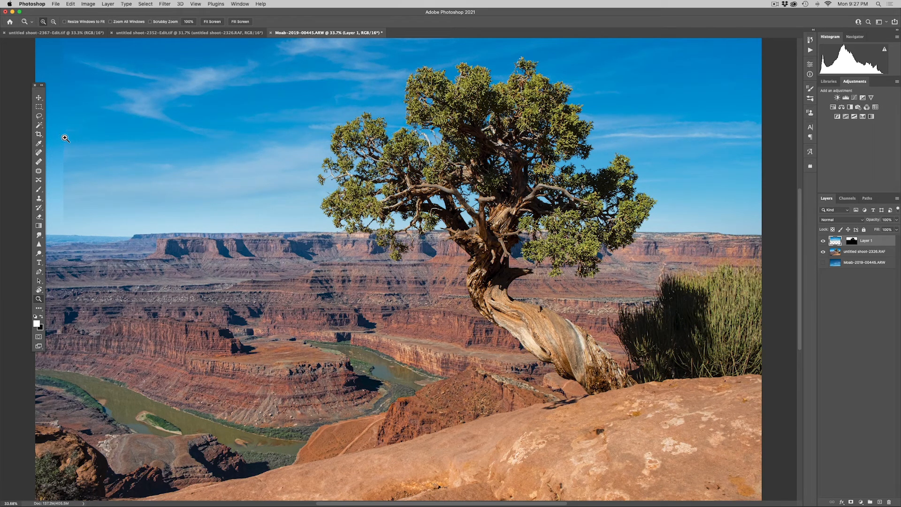
left_click_drag(39, 90, 32, 116)
key("v")
left_click_drag(229, 153, 203, 149)
Scale Layer 1's clouds to 100.72% with Free Transform so they span the full width of the photo
key("super+t")
left_click_drag(31, 111, 32, 153)
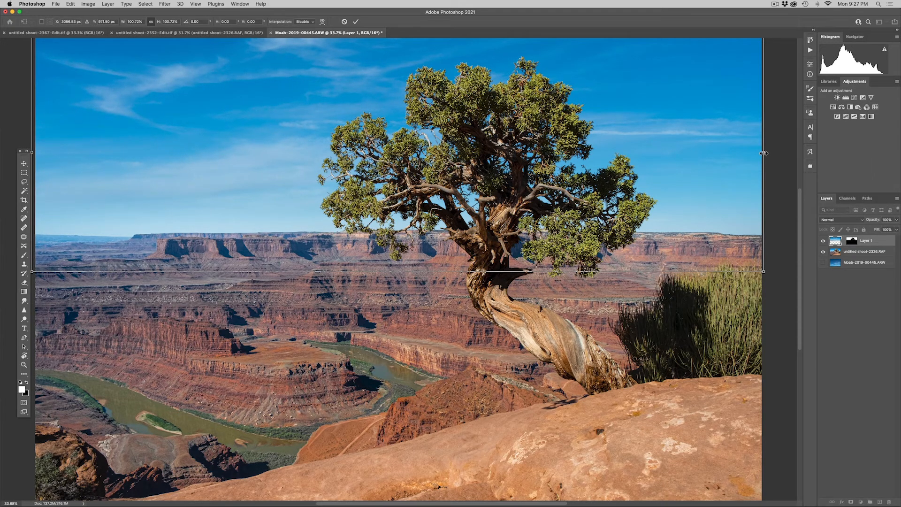
key("super+0")
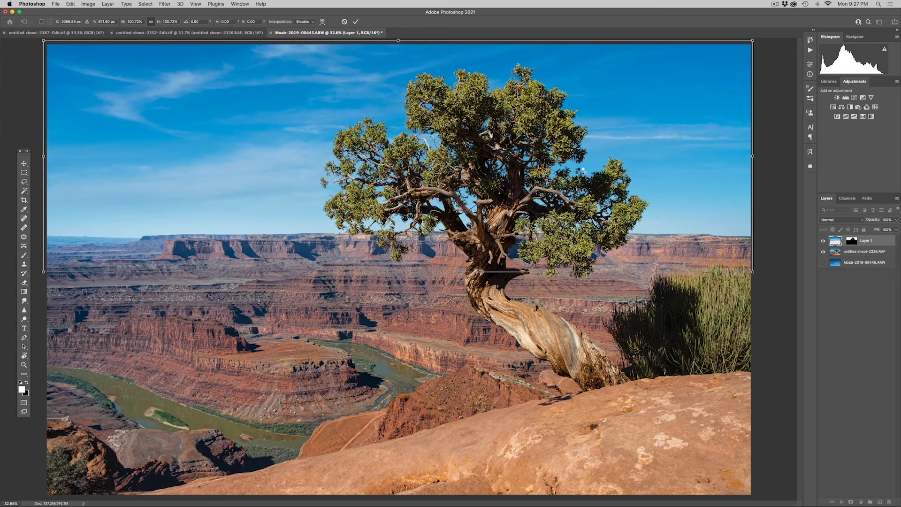
key("Return")
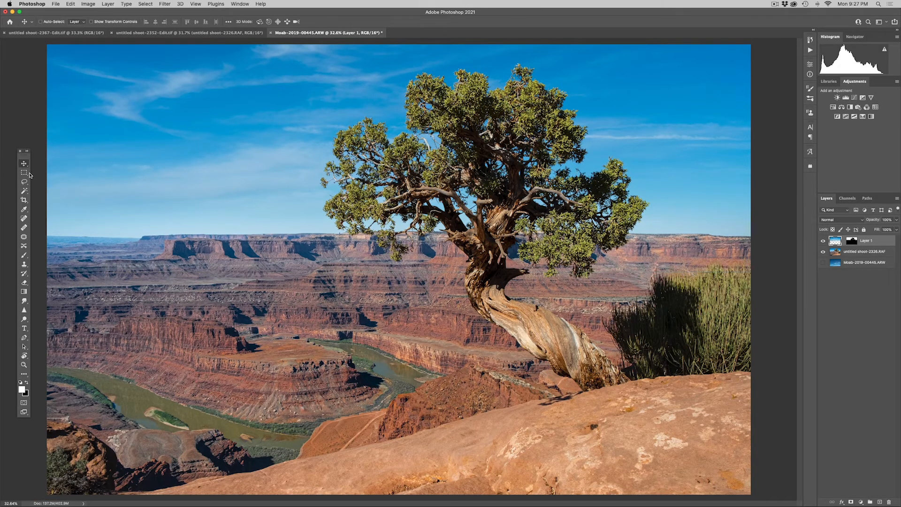
Add a new layer above Layer 1, filled with 50% gray and set to the Overlay blend mode
left_click(24, 172)
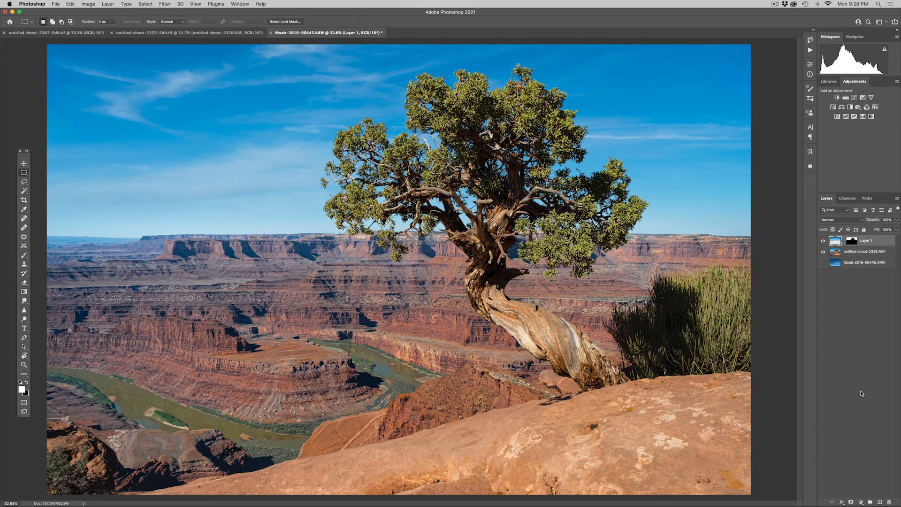
left_click(880, 502)
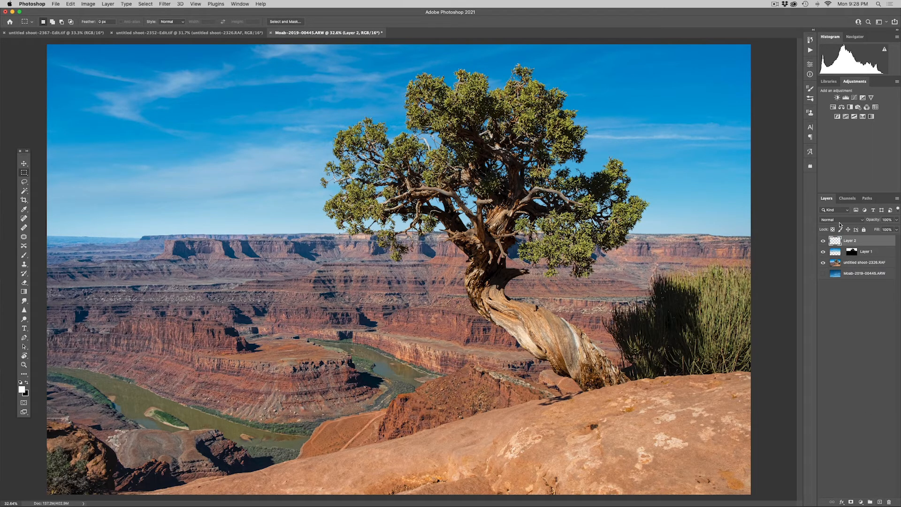
left_click(71, 4)
left_click(117, 116)
left_click(462, 224)
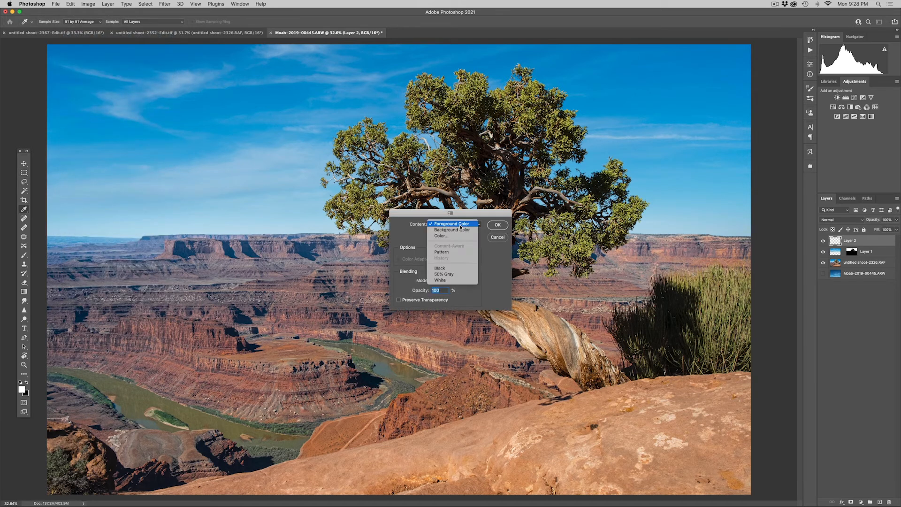
left_click(459, 274)
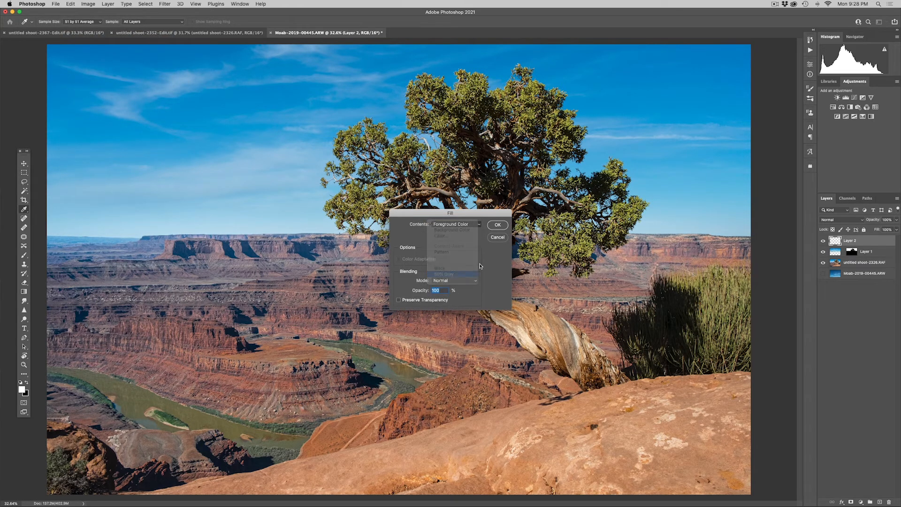
left_click(497, 226)
key("m")
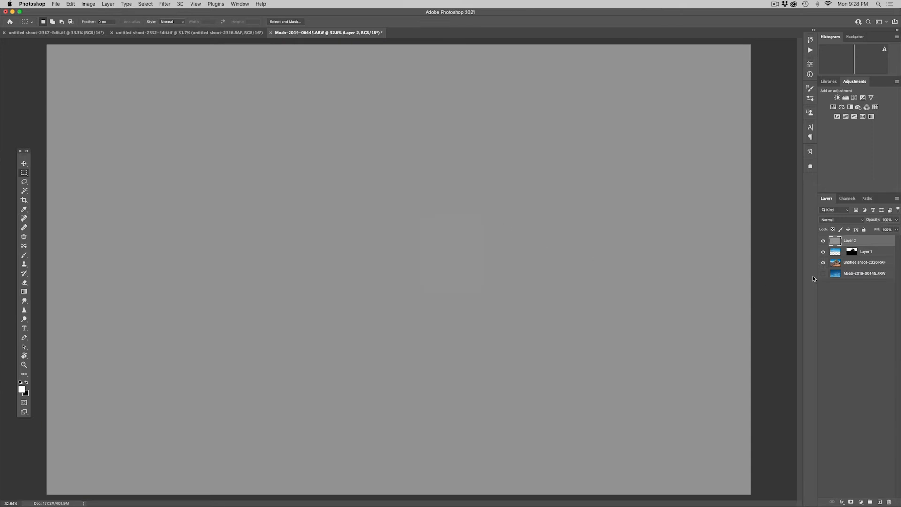
left_click(845, 221)
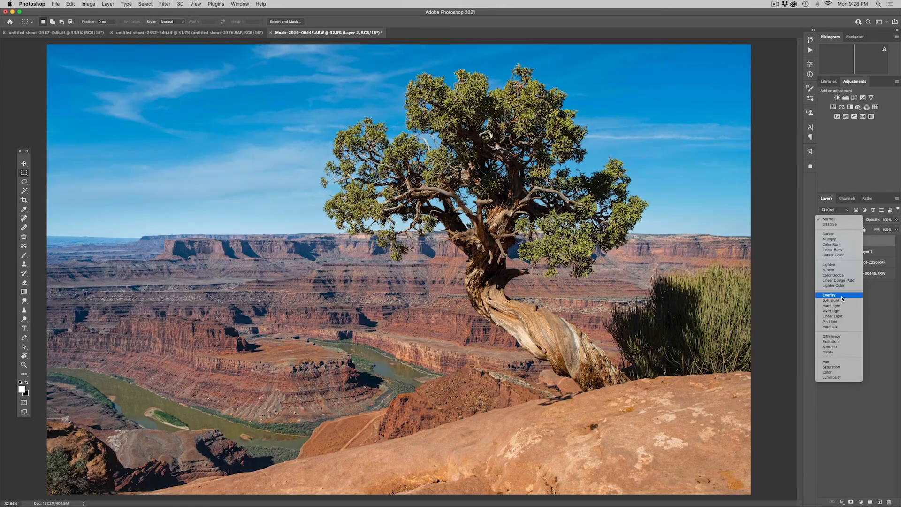
left_click(841, 297)
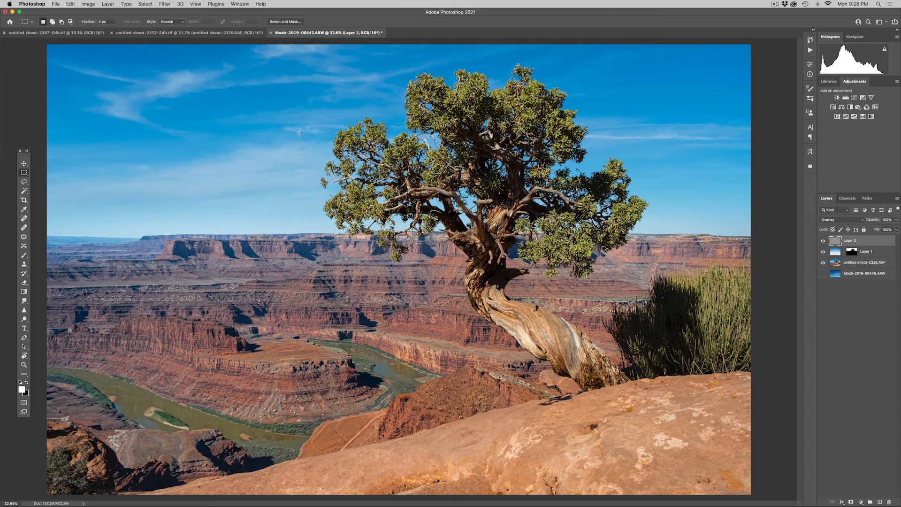
Lighten the tree trunk by painting white on the Overlay layer, first at 30% and then at 50% brush opacity
key("b")
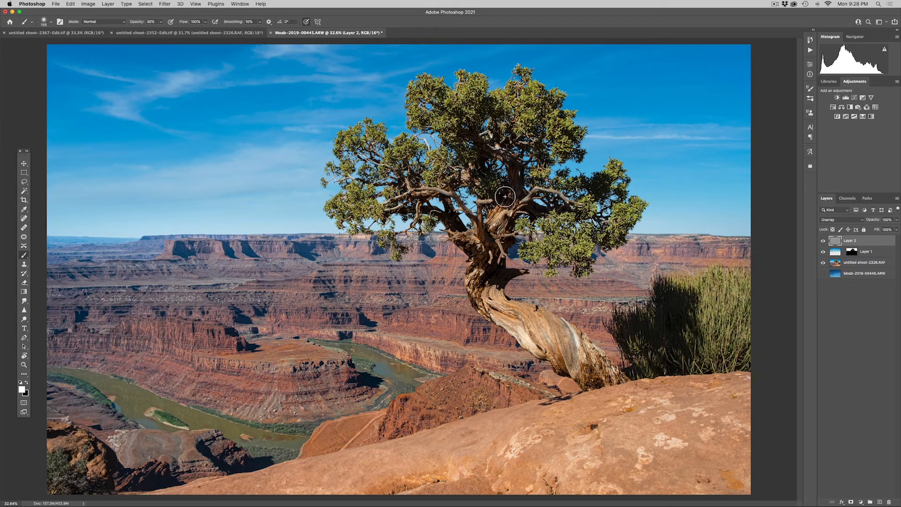
mouse_move(482, 185)
left_mouse_down()
mouse_move(517, 206)
mouse_move(518, 171)
mouse_move(483, 273)
mouse_move(511, 316)
mouse_move(507, 310)
mouse_move(577, 366)
mouse_move(541, 317)
mouse_move(532, 319)
mouse_move(533, 333)
mouse_move(581, 359)
mouse_move(517, 309)
left_mouse_up()
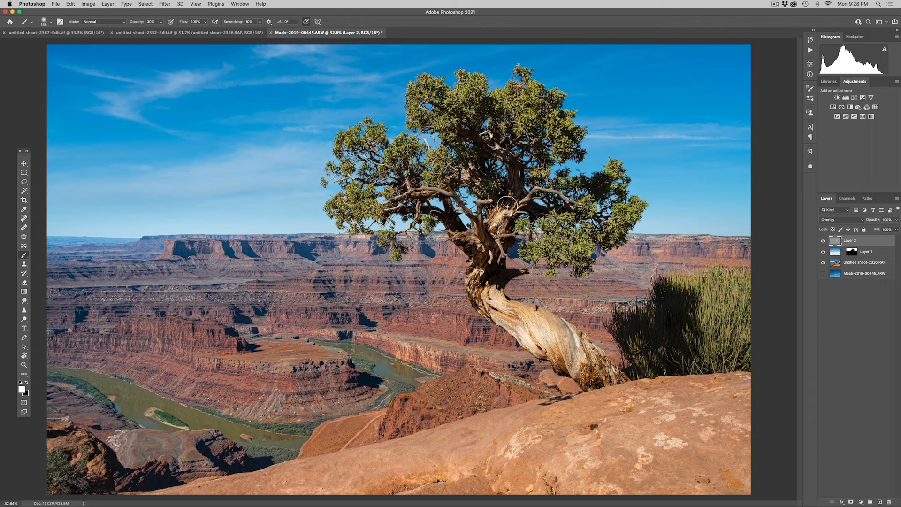
key("5")
mouse_move(497, 196)
left_mouse_down()
mouse_move(482, 161)
mouse_move(491, 193)
mouse_move(547, 211)
mouse_move(511, 194)
mouse_move(517, 173)
left_mouse_up()
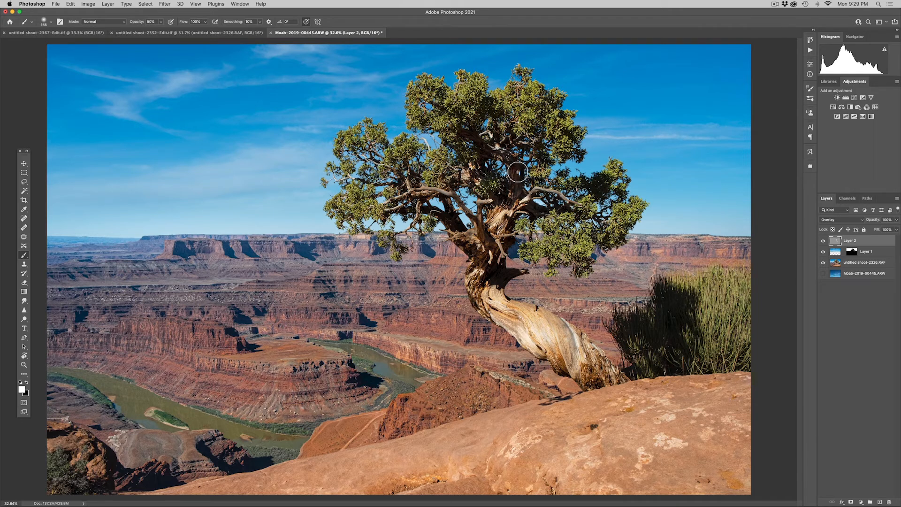
Brighten the tree's lower and upper branches with a smaller, 100-pixel white brush at 50% opacity
key("bracketleft")
key("bracketleft")
key("bracketleft")
mouse_move(461, 239)
left_mouse_down()
mouse_move(454, 223)
mouse_move(473, 248)
mouse_move(452, 221)
left_mouse_up()
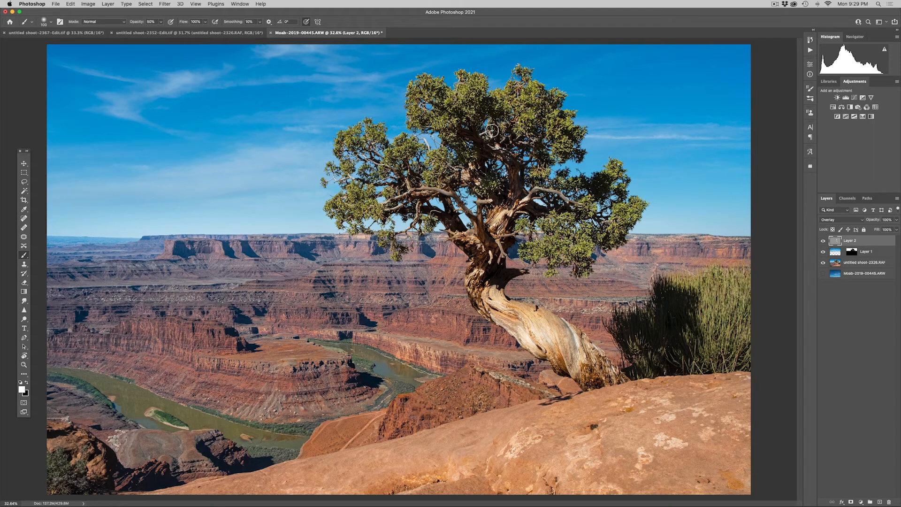
mouse_move(477, 140)
left_mouse_down()
mouse_move(462, 133)
mouse_move(494, 152)
mouse_move(518, 187)
left_mouse_up()
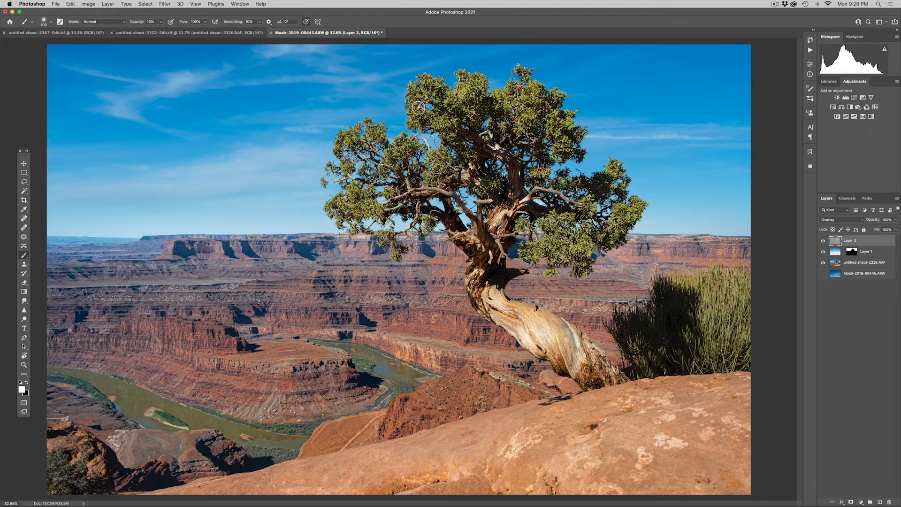
Lighten the tree's foliage with white at 10% brush opacity and the dark bush beside the trunk at 30%
mouse_move(394, 157)
left_mouse_down()
mouse_move(402, 154)
mouse_move(372, 213)
mouse_move(344, 212)
left_mouse_up()
key("3")
mouse_move(695, 303)
left_mouse_down()
mouse_move(676, 301)
mouse_move(676, 337)
mouse_move(647, 341)
mouse_move(628, 329)
left_mouse_up()
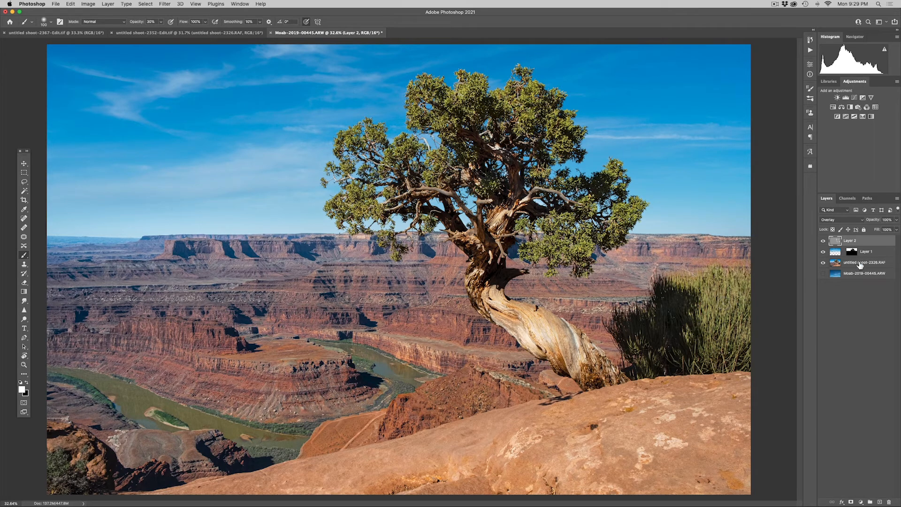
Toggle Layer 2's visibility several times to compare the photo with and without the painted lightening
left_click(823, 241)
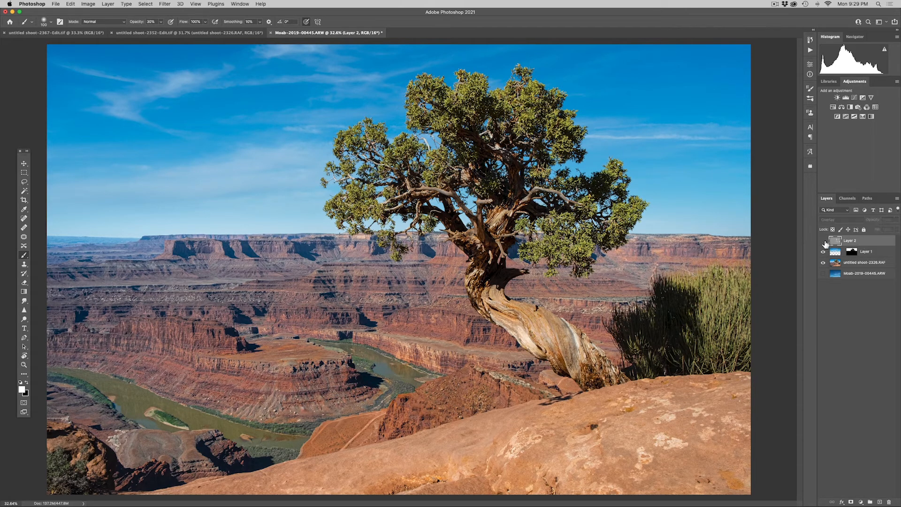
left_click(824, 241)
left_click(824, 242)
left_click(823, 241)
left_click(824, 241)
left_click(824, 241)
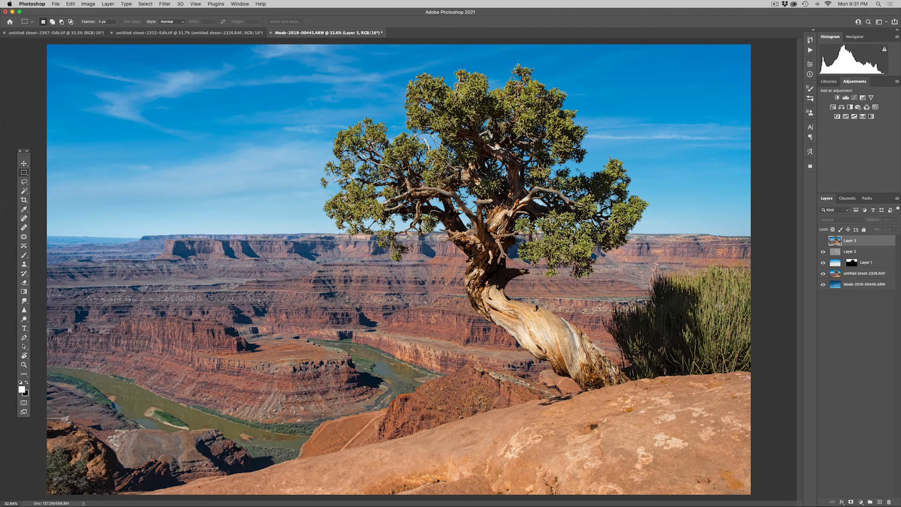
Delete the hidden Layer 3, flatten the remaining layers and save the image
key("Delete")
left_click(897, 198)
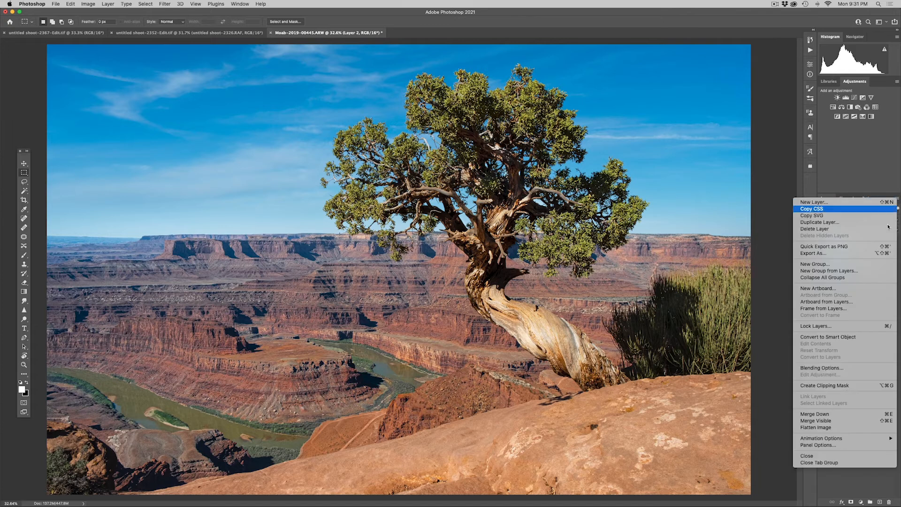
left_click(836, 427)
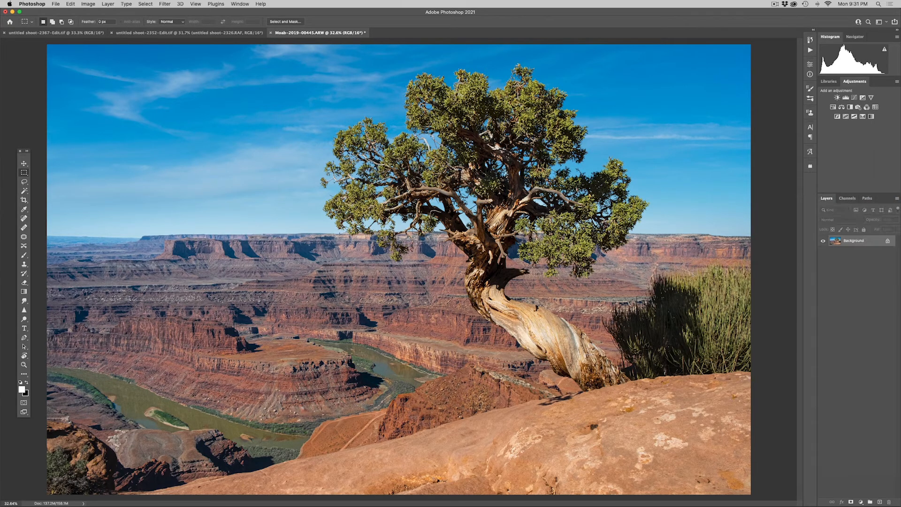
key("super+s")
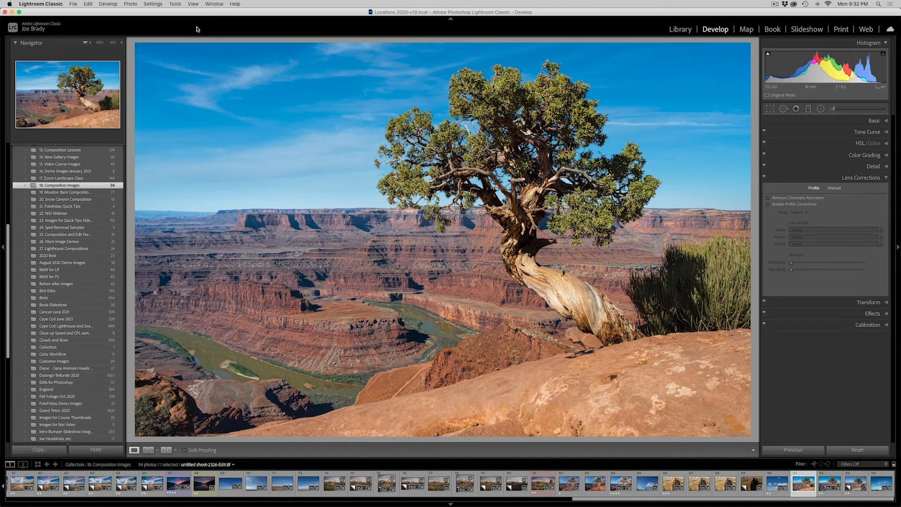
Open the saved photo from Lightroom Classic in Viveza 2 as a copy with Lightroom adjustments
left_click(130, 4)
mouse_move(141, 41)
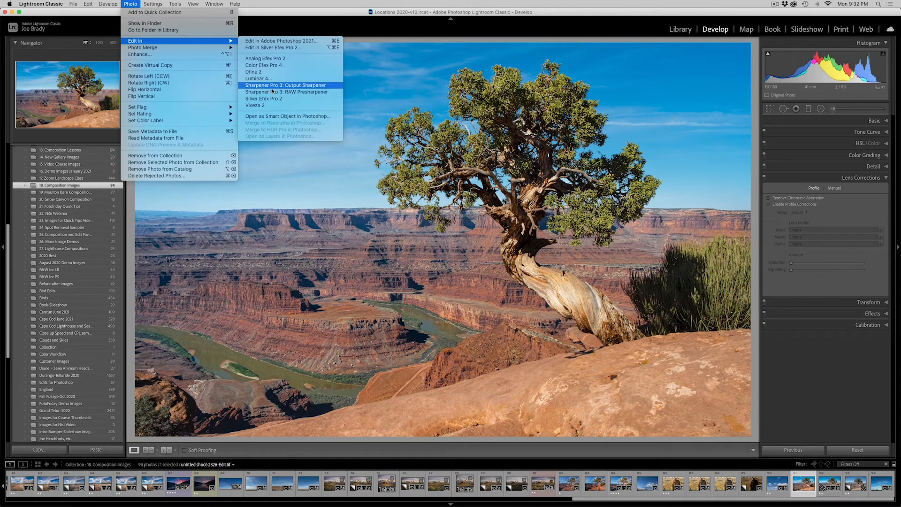
left_click(271, 105)
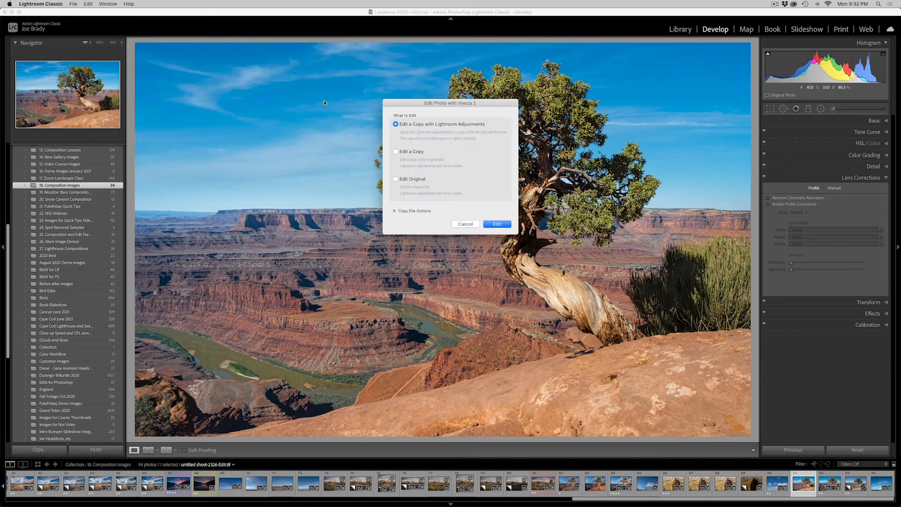
left_click(496, 224)
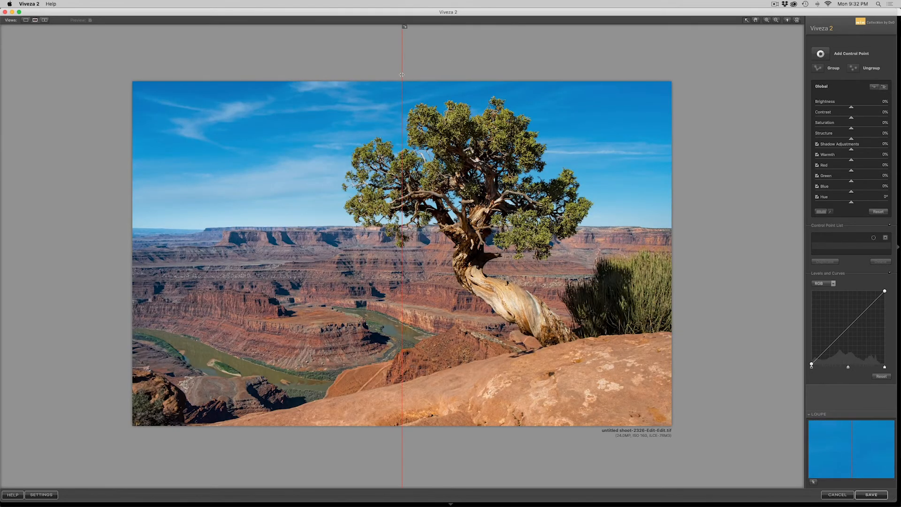
Move the split-preview divider to the photo's left edge and set the global Structure to 34%
left_click_drag(402, 75, 132, 79)
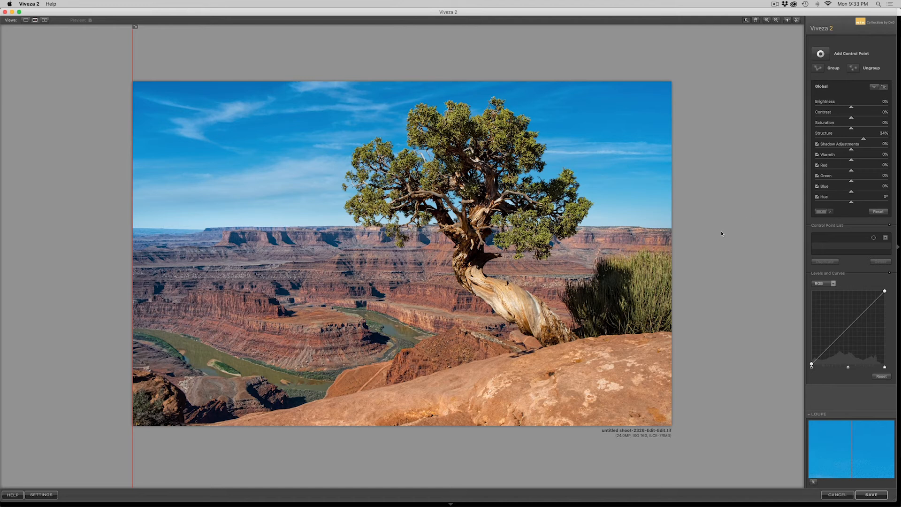
Add a control point on the mesa above the river with Brightness 11%, Saturation 4% and Structure 18%
left_click(819, 57)
left_click(281, 339)
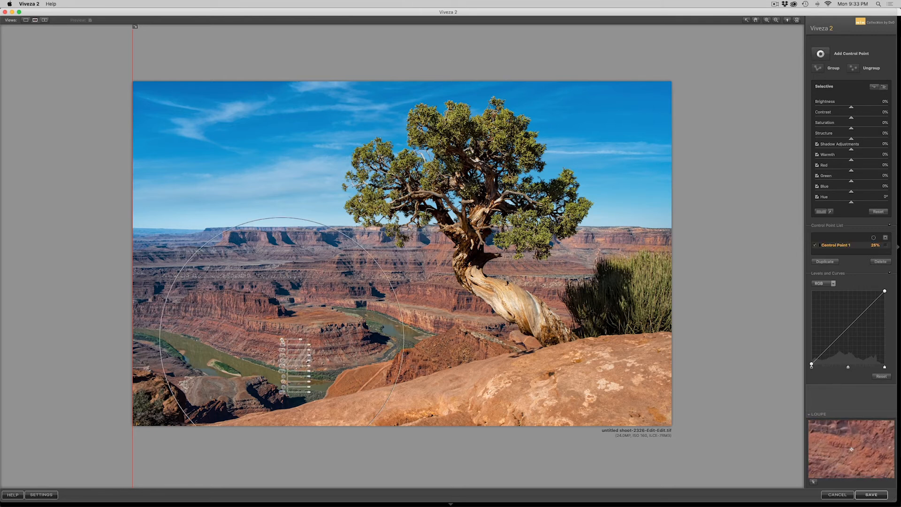
mouse_move(308, 345)
left_mouse_down()
mouse_move(311, 362)
mouse_move(318, 356)
mouse_move(310, 357)
left_mouse_up()
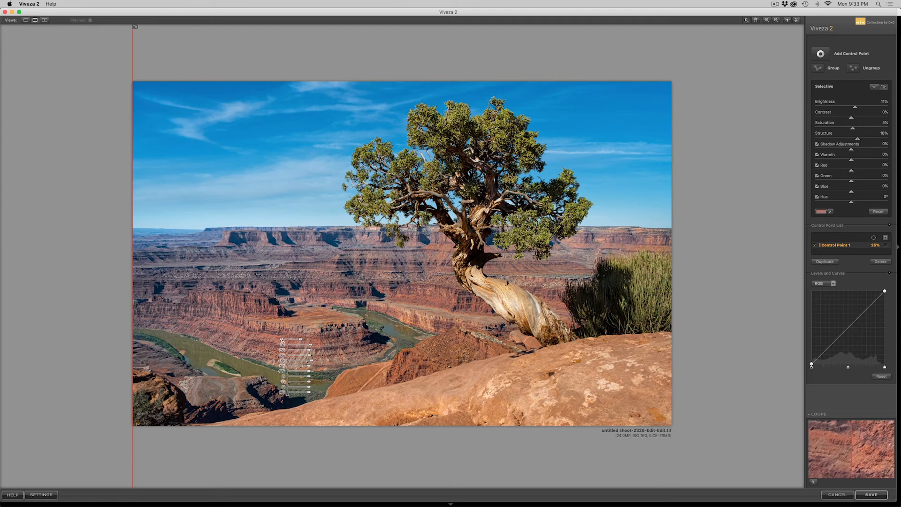
Copy the control point to the far-left rim with Saturation 28%, the middle canyon, and the far-right rim with Brightness 4% and Contrast 22%
left_click_drag(281, 338, 276, 245)
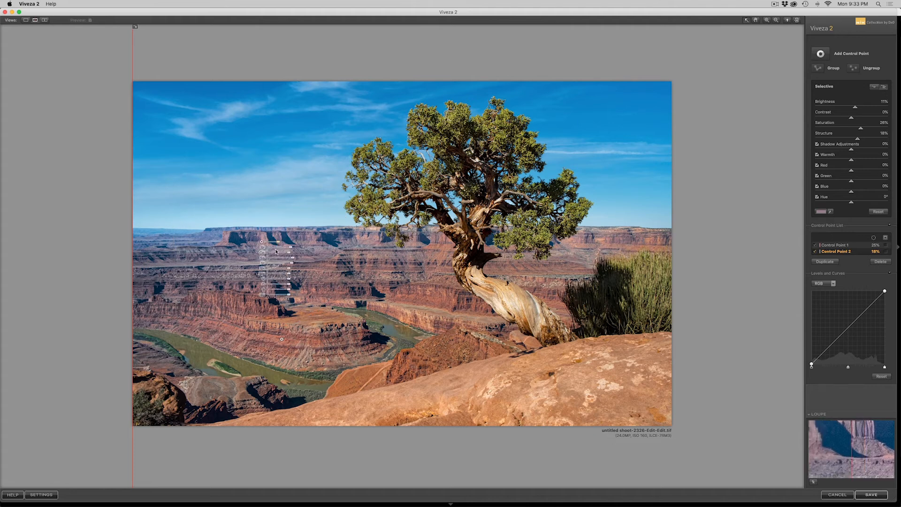
left_click_drag(282, 339, 590, 249)
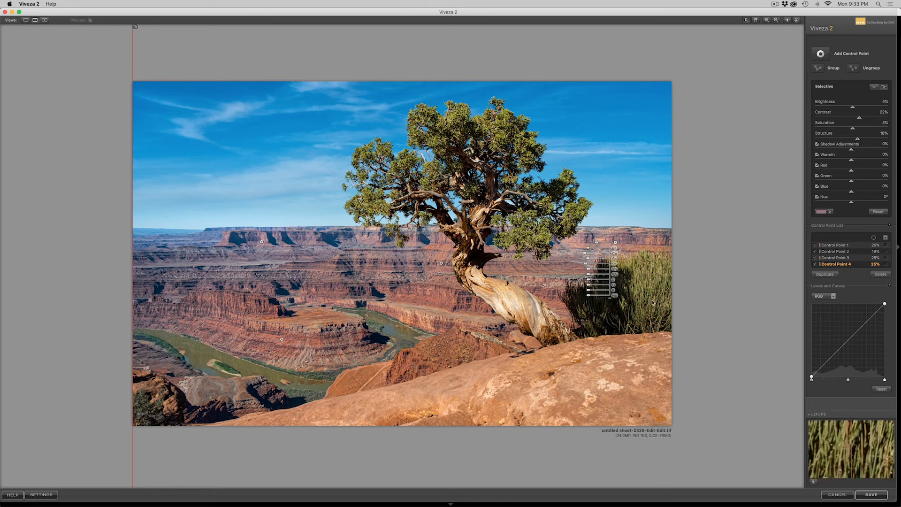
Add a control point on the foreground rock below the bush and set its Saturation to -17%
left_click(820, 54)
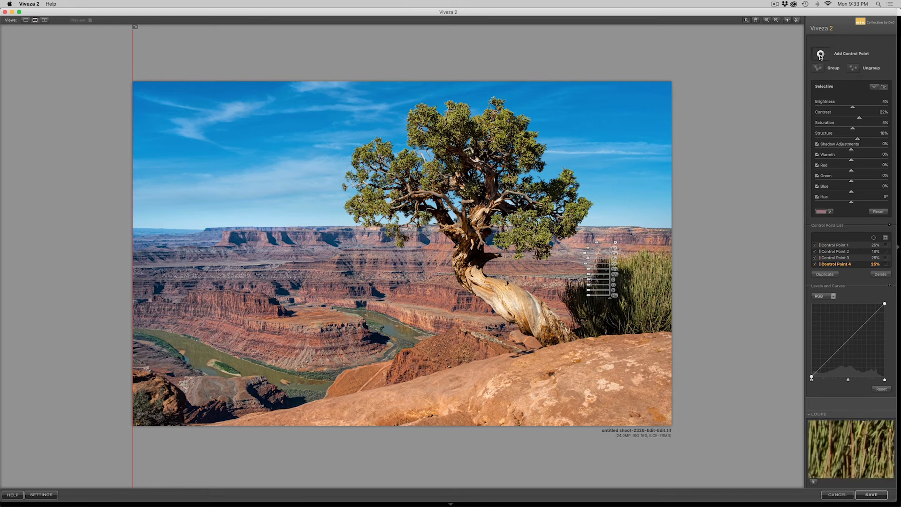
left_click(578, 386)
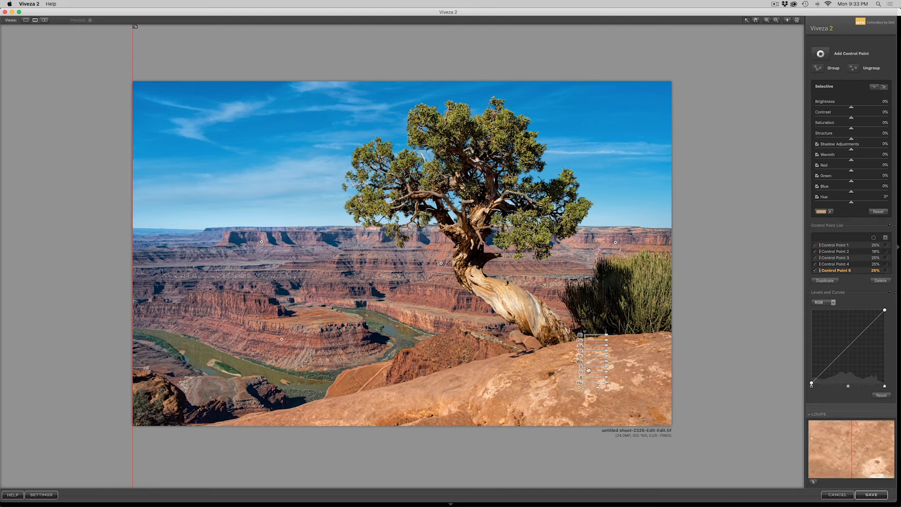
left_click_drag(606, 348, 603, 347)
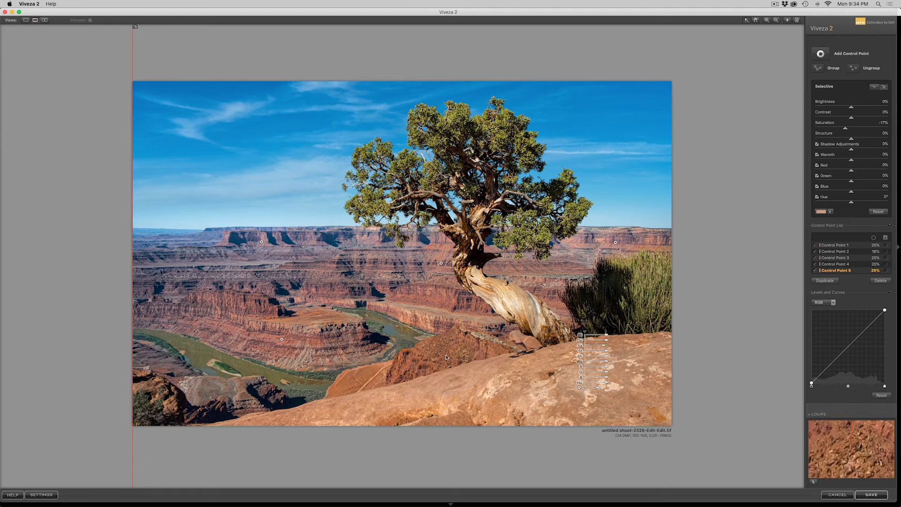
Add a smaller control point on the foreground rock's edge below the trunk with Brightness 15%, Contrast 7%, Saturation -18% and Structure 33%
left_click(820, 57)
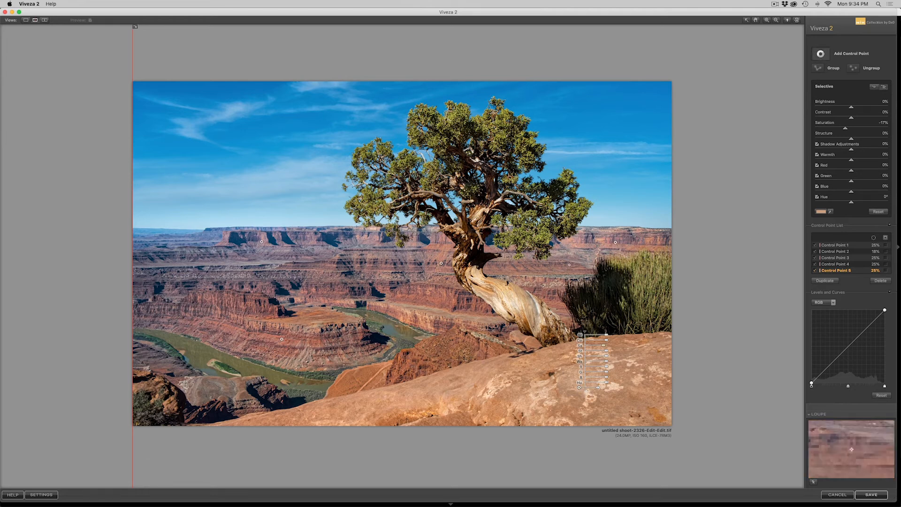
left_click(455, 355)
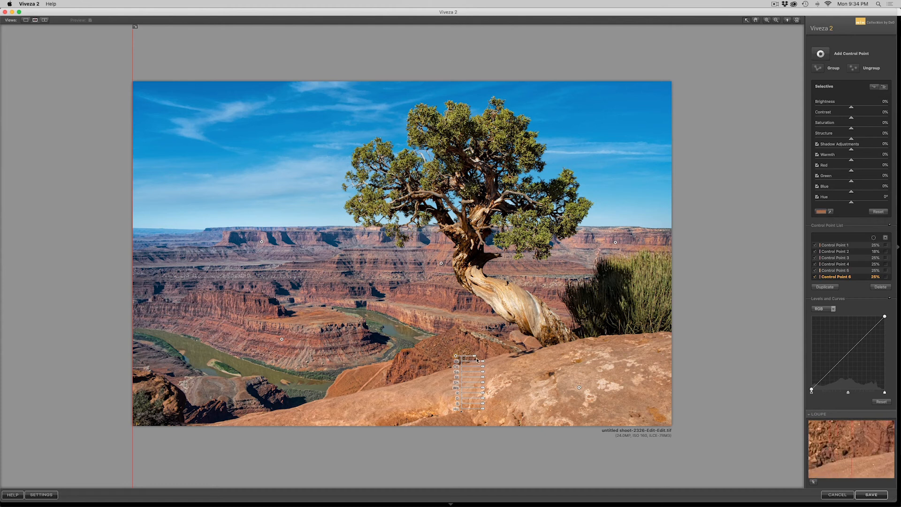
left_click_drag(482, 361, 486, 361)
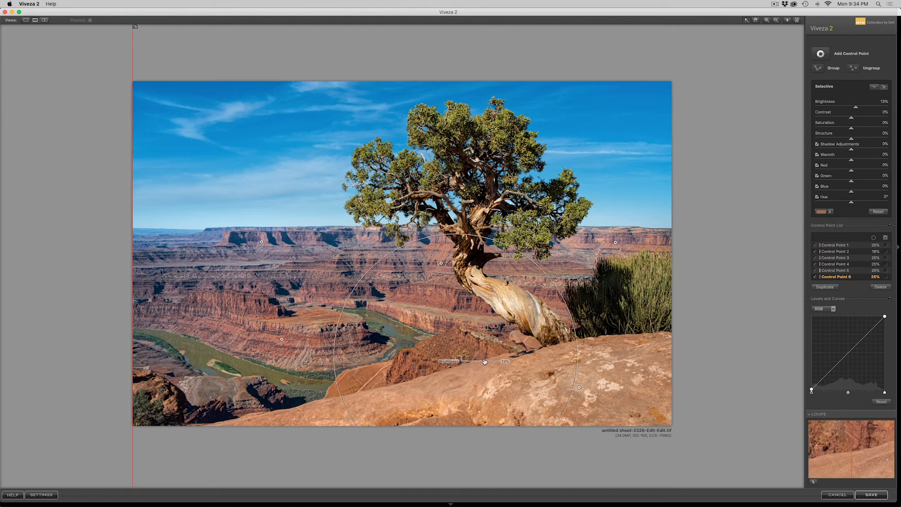
left_click_drag(474, 357, 480, 373)
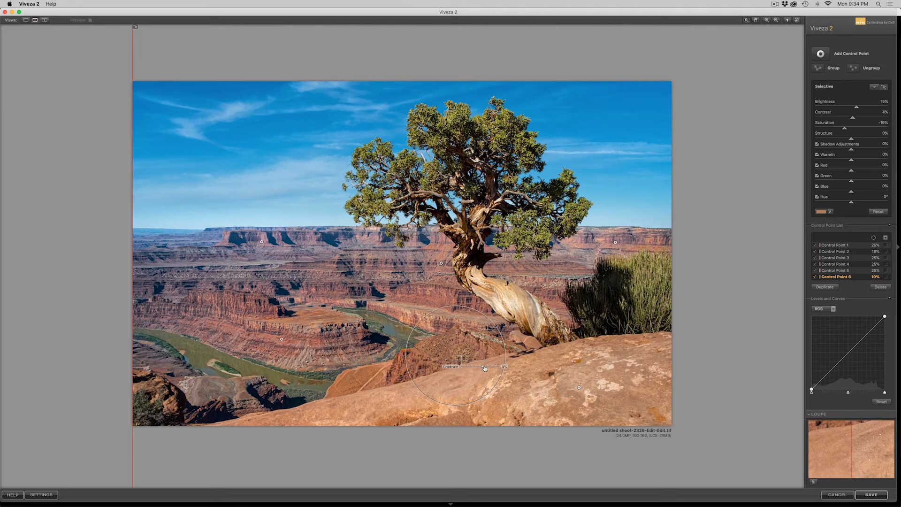
left_click_drag(486, 370, 451, 356)
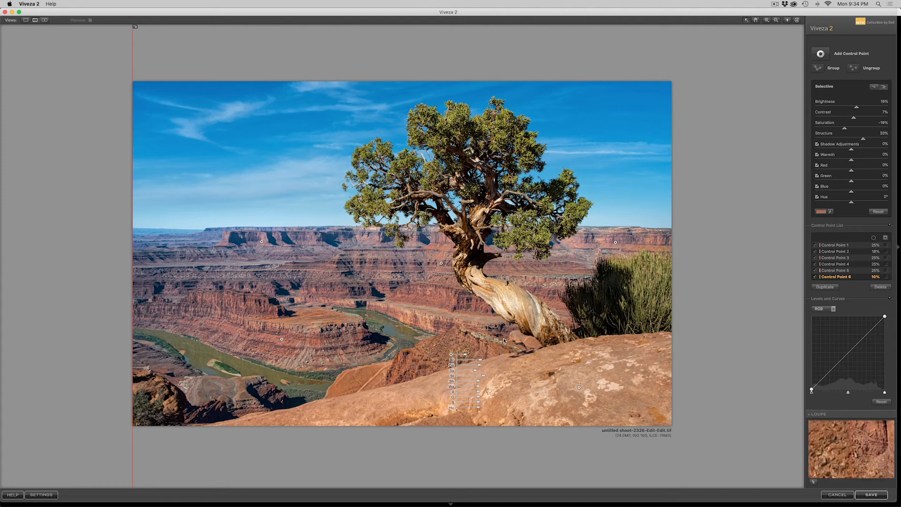
Add a control point on the river with Brightness 7% and Saturation 31%, and copy it to the river bend beside the red mound
left_click(820, 54)
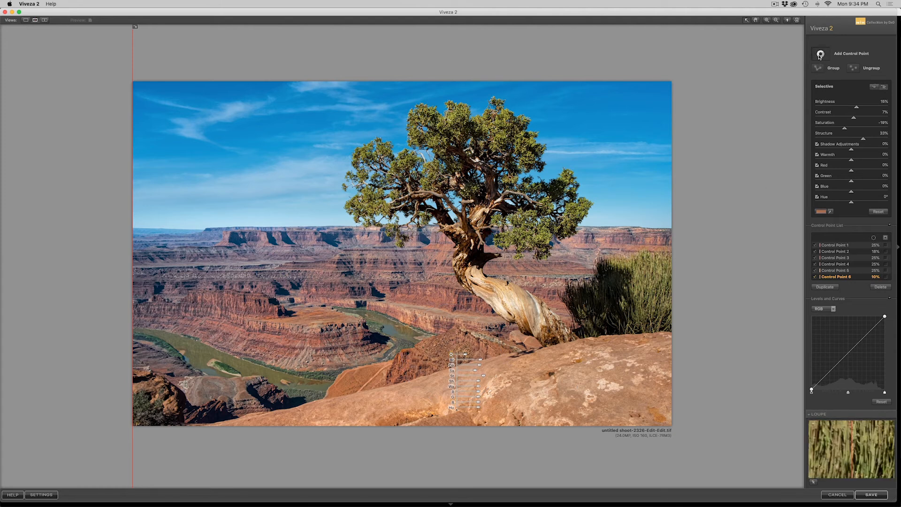
left_click(204, 356)
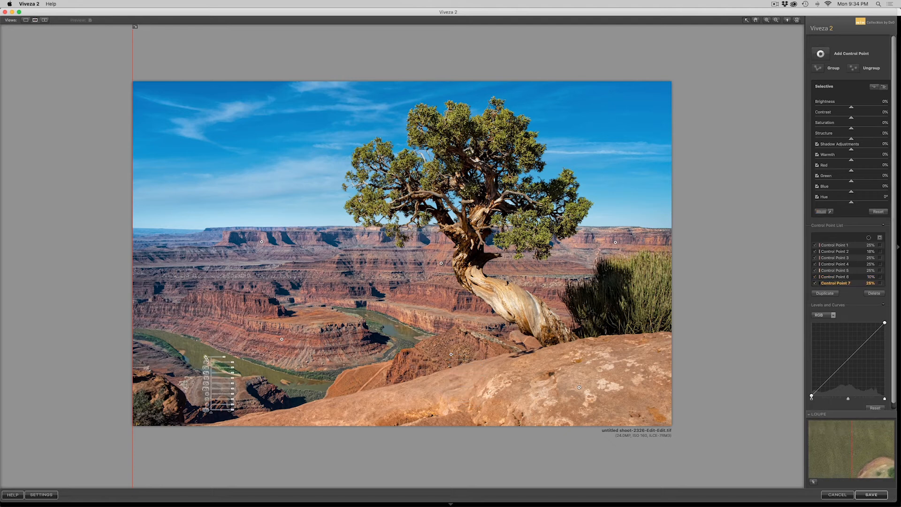
left_click_drag(233, 374, 235, 364)
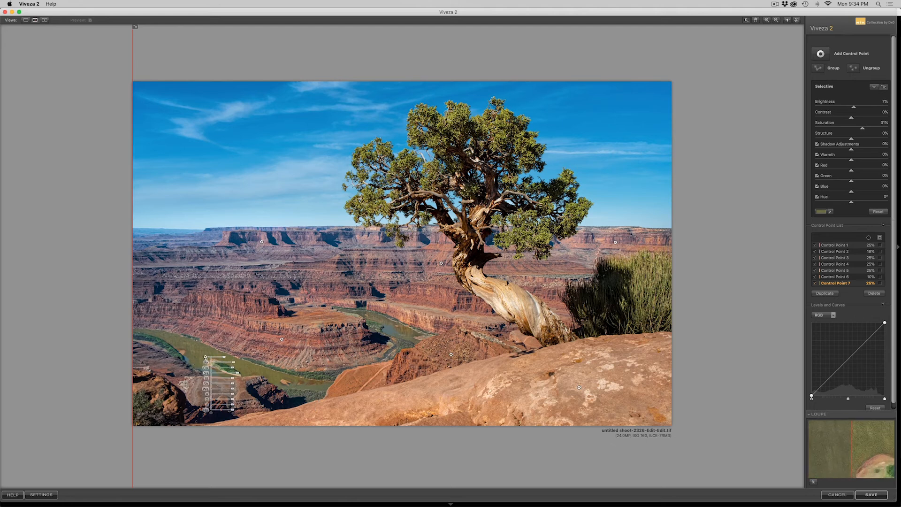
key("super+d")
left_click(396, 331)
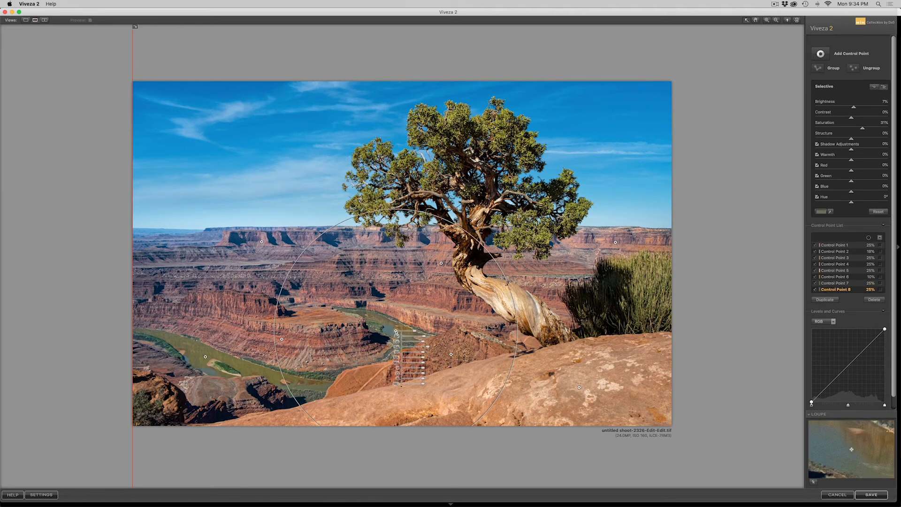
left_click(541, 360)
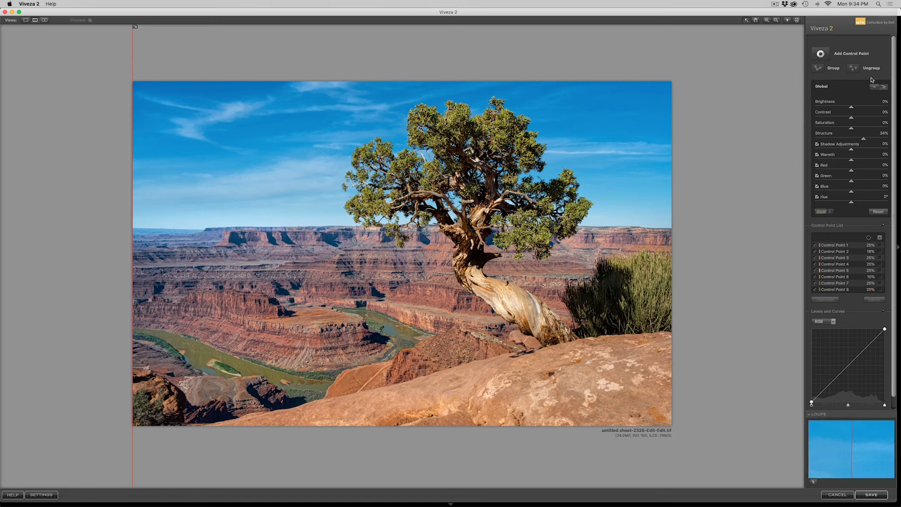
Add a control point on the blue sky below the wispy cloud with Brightness 2% and Saturation -21%
left_click(820, 55)
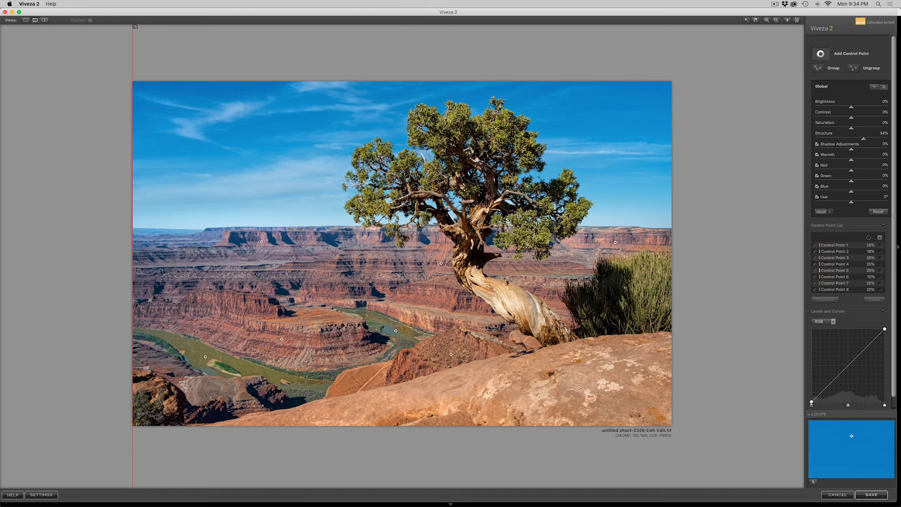
left_click(253, 129)
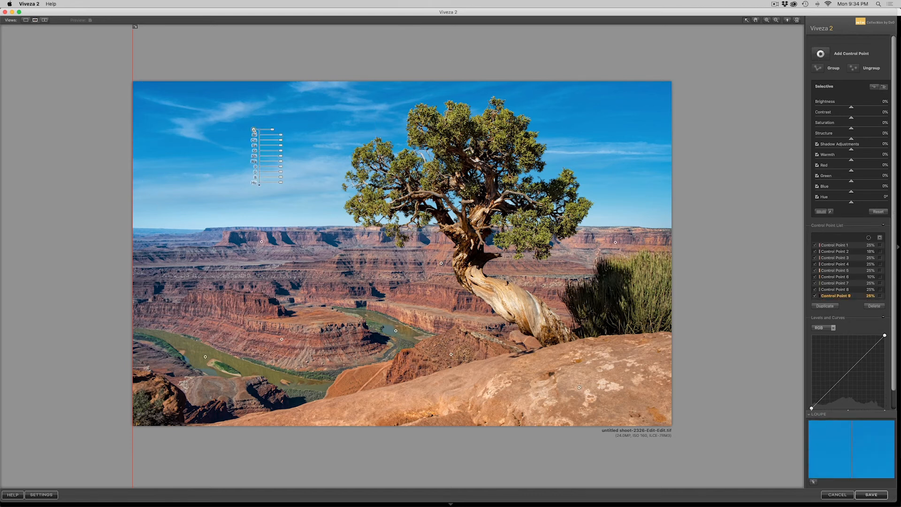
left_click_drag(281, 147, 282, 137)
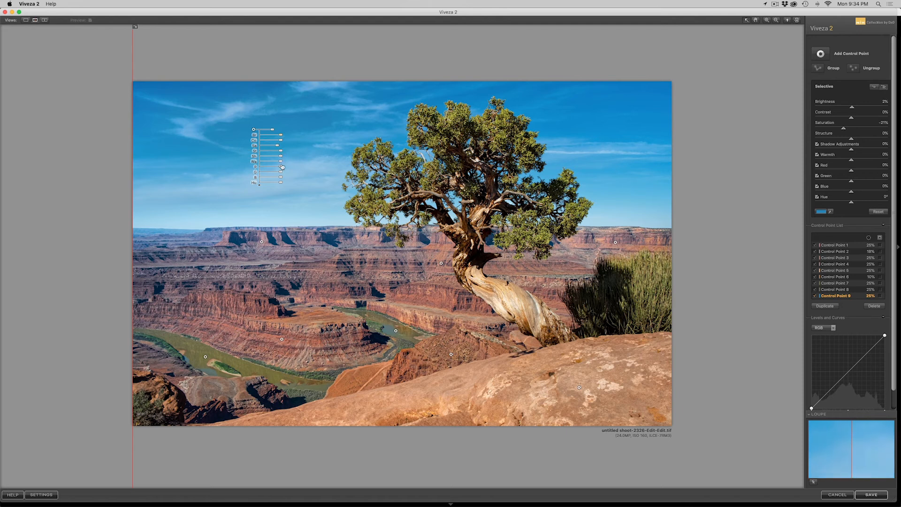
left_click_drag(281, 167, 283, 178)
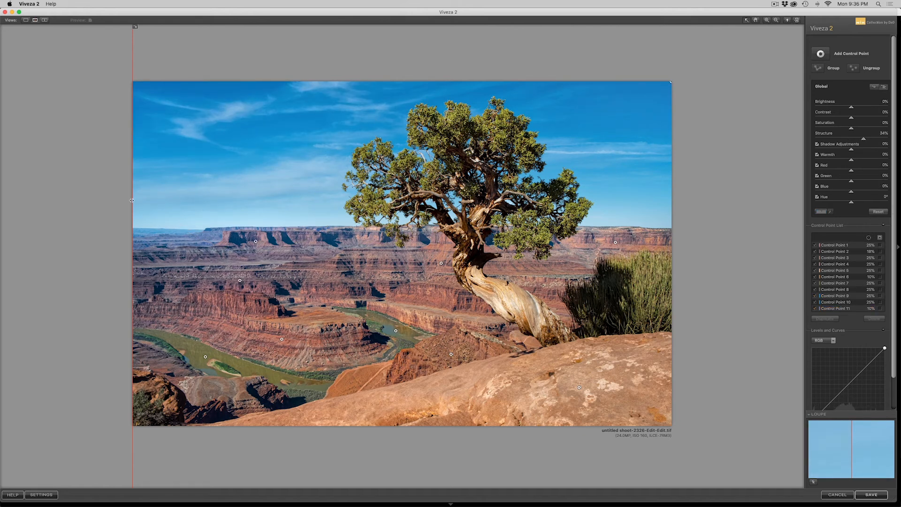
Check the edit with the split-preview divider and save the Viveza adjustments, returning to Lightroom Classic
left_click_drag(138, 201, 96, 220)
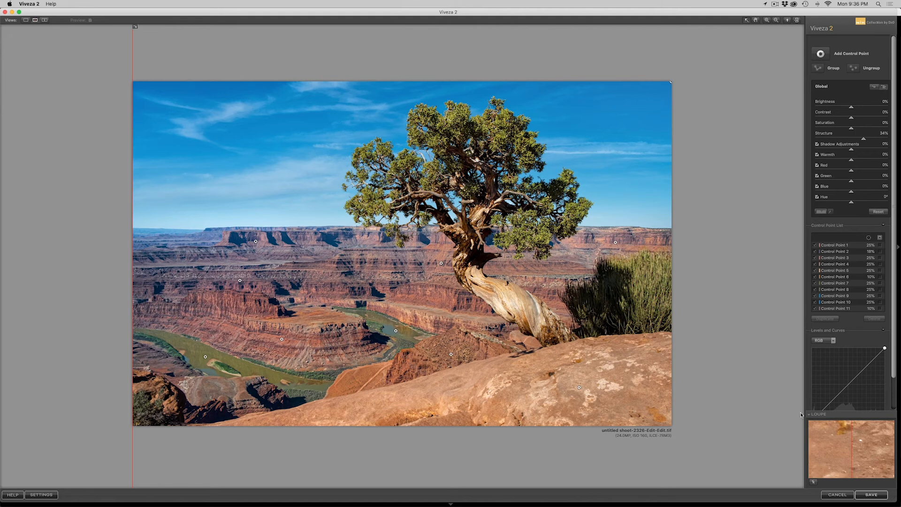
left_click(870, 494)
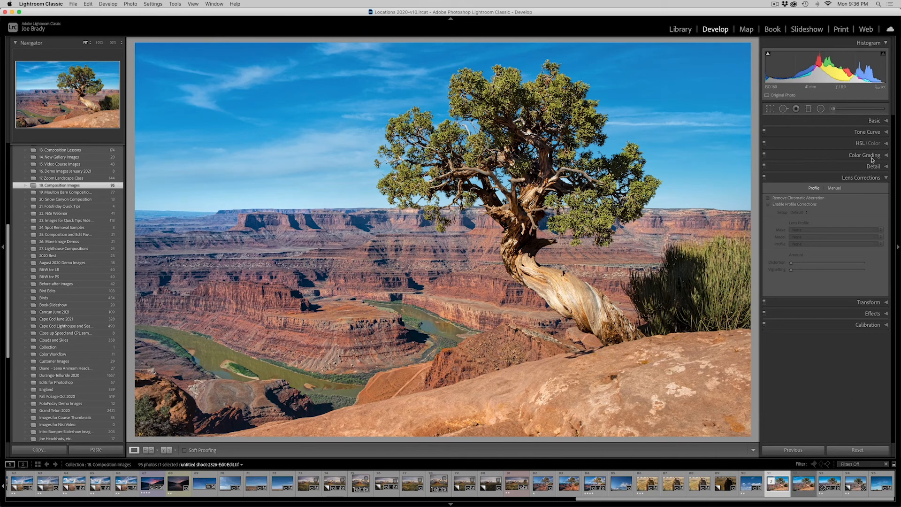
Set the Blue hue to +9 with the HSL targeted adjustment on the sky
left_click(861, 144)
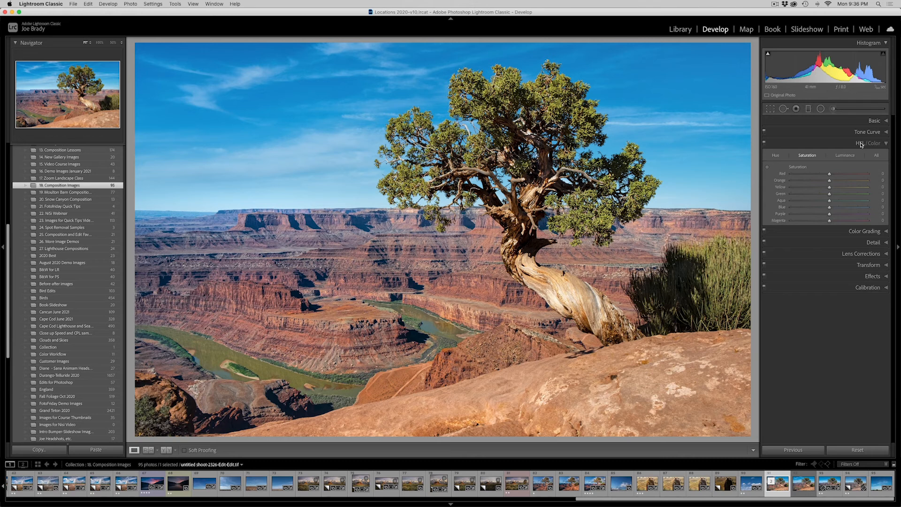
left_click(775, 156)
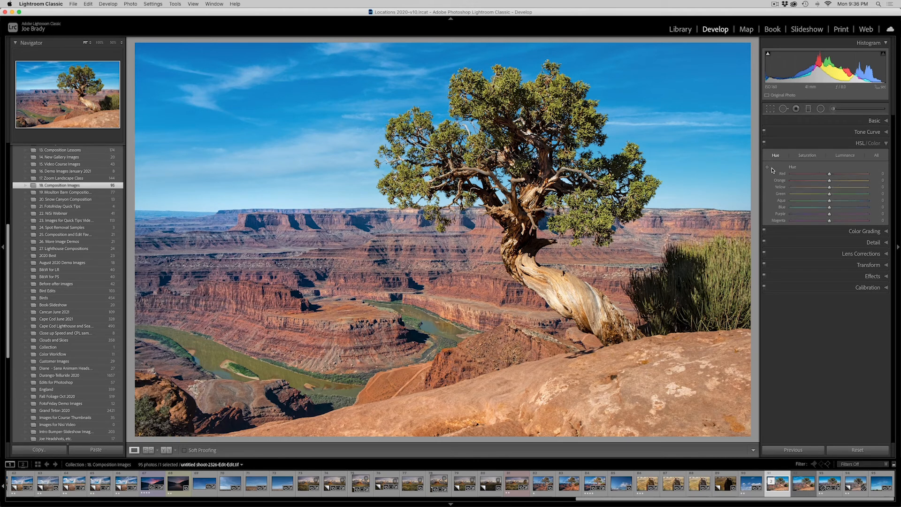
left_click(768, 168)
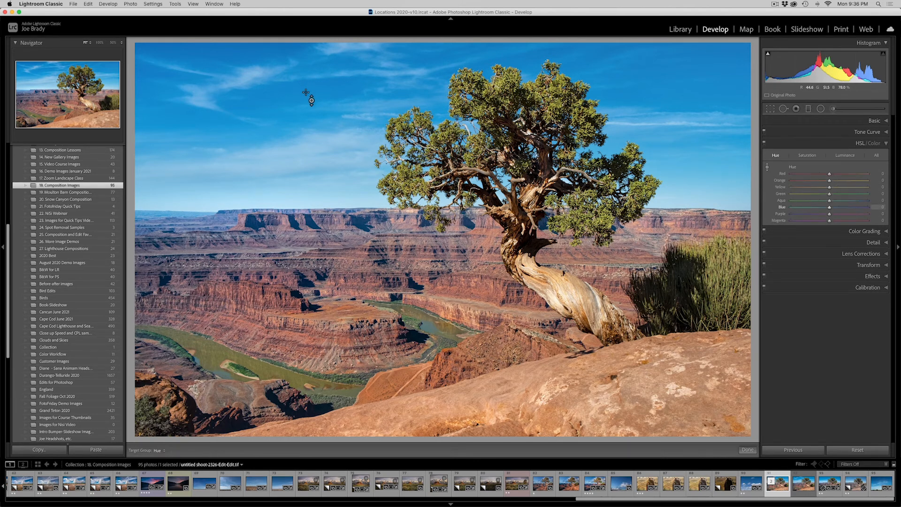
left_click_drag(300, 117, 300, 113)
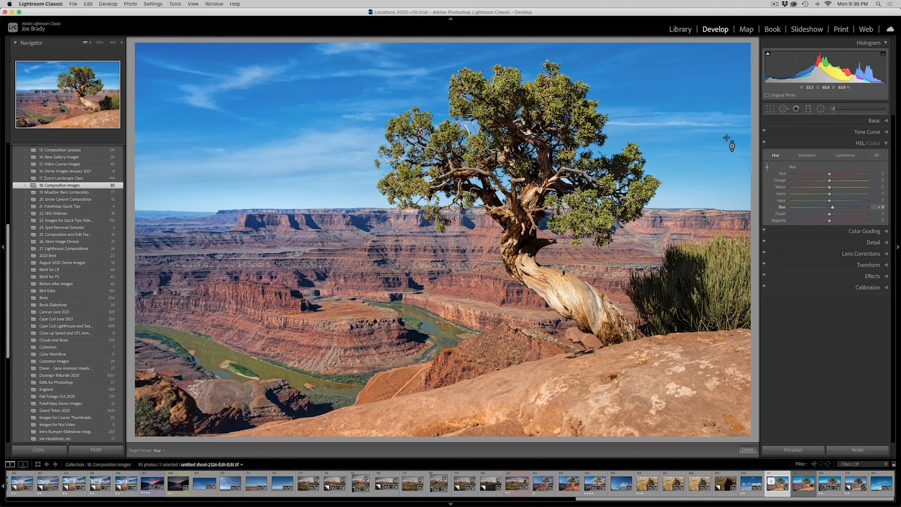
Set the Blue luminance to -4 and the Blue saturation to -6 with the targeted adjustment on the sky
left_click(814, 158)
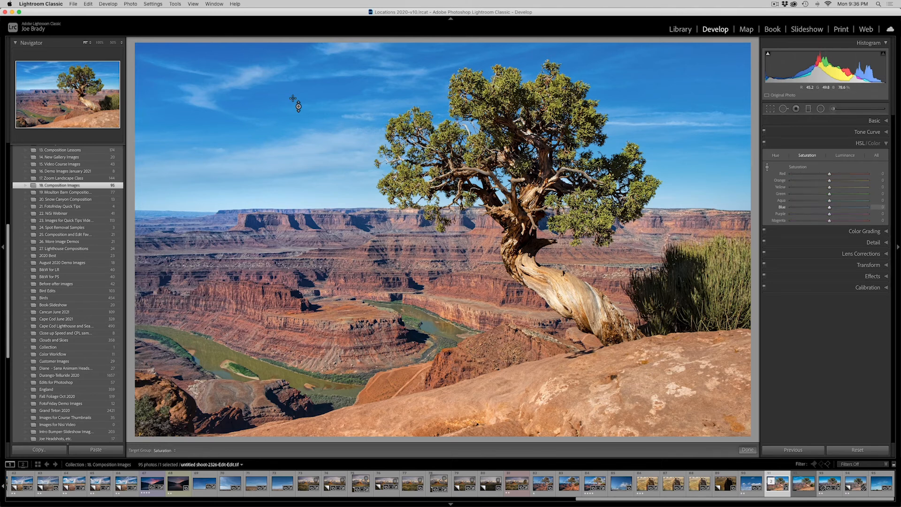
left_click_drag(301, 117, 301, 104)
key("super+alt+shift+l")
left_click_drag(328, 92, 328, 93)
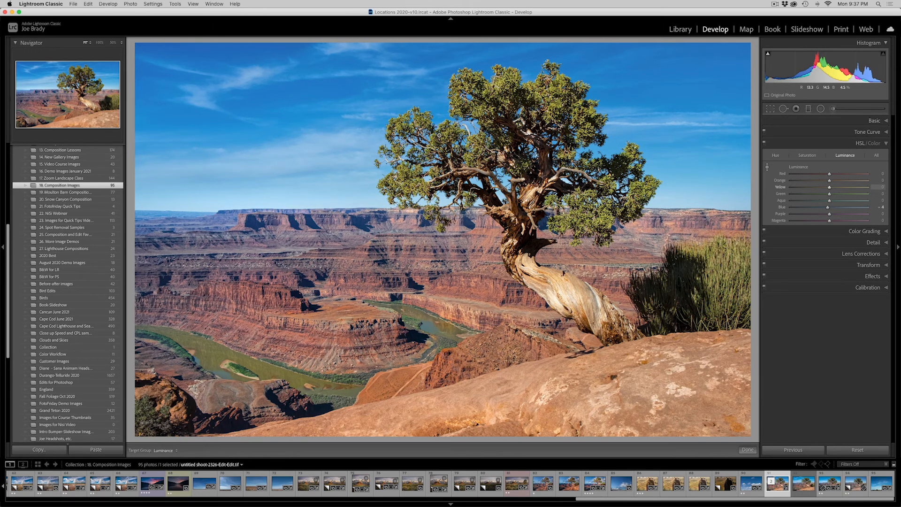
left_click(800, 156)
left_click_drag(694, 92, 694, 95)
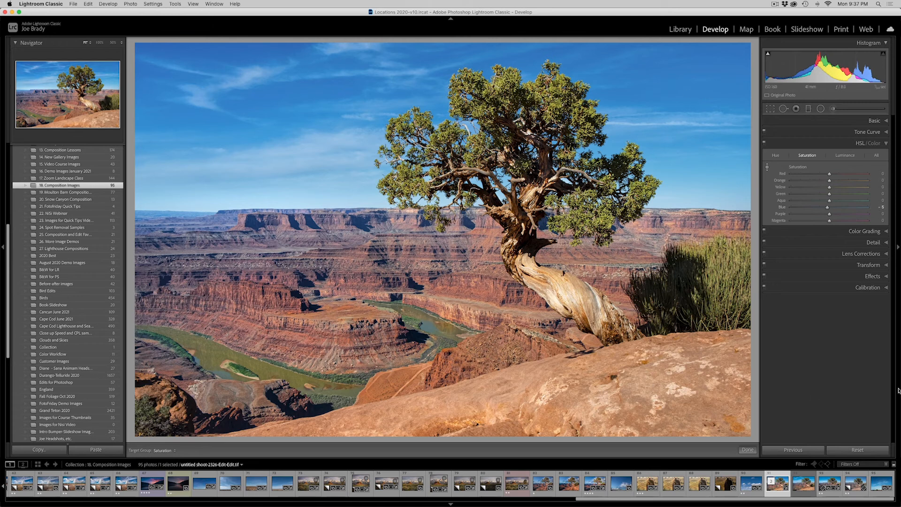
Add a Highlight Priority post-crop vignette with Amount -14, Roundness -51 and a softer Feather
left_click(874, 277)
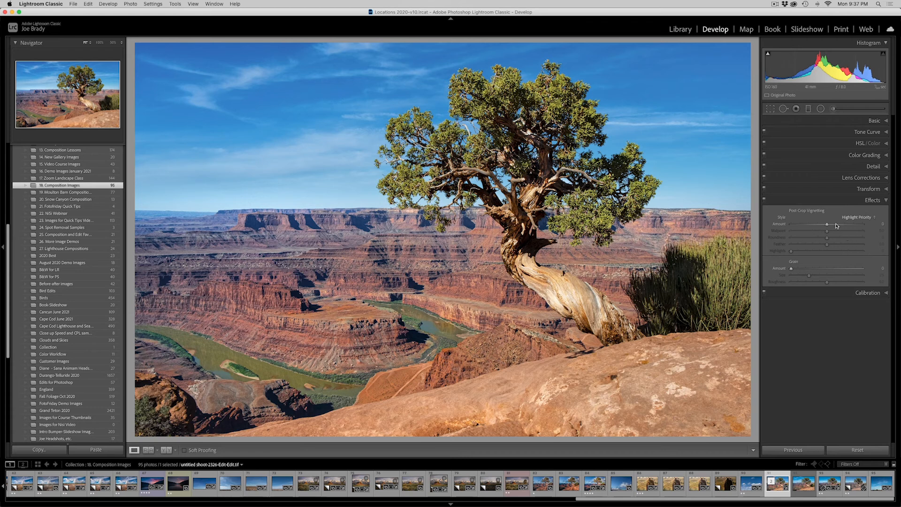
left_click_drag(826, 227, 791, 225)
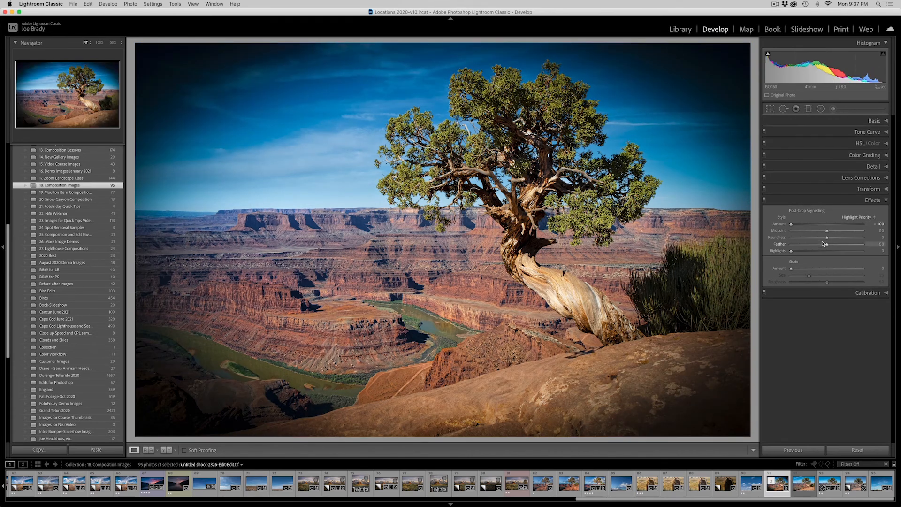
mouse_move(827, 239)
left_mouse_down()
mouse_move(808, 238)
mouse_move(832, 244)
mouse_move(822, 225)
left_mouse_up()
left_click(823, 225)
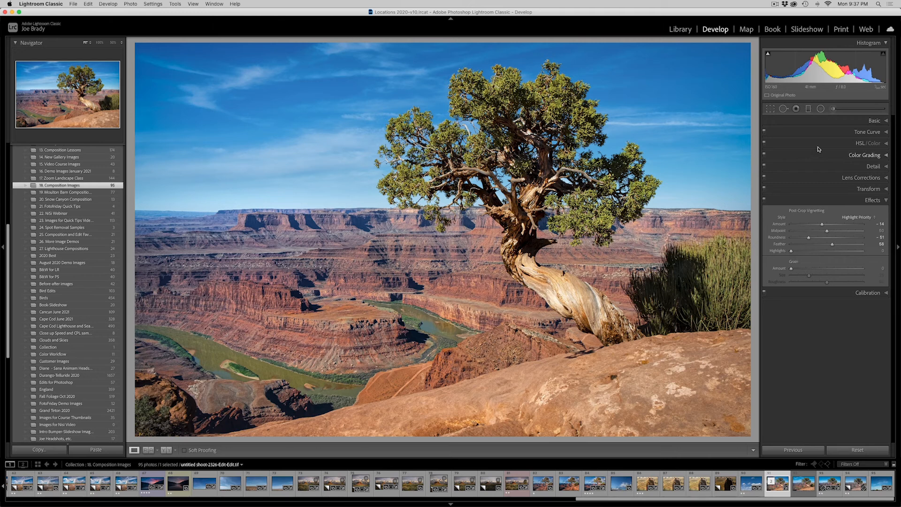
Crop a thin strip of foreground rock off the photo's lower edge and apply the crop
left_click(770, 108)
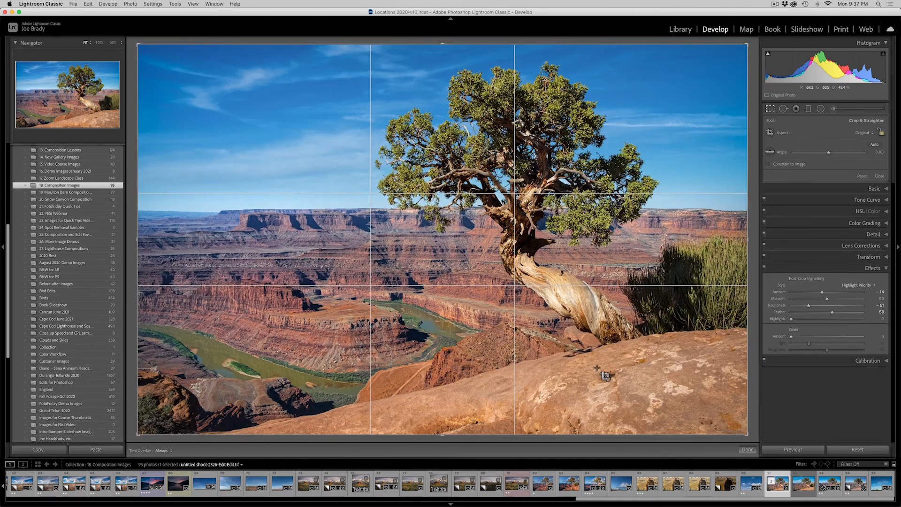
left_click_drag(444, 435, 444, 427)
key("r")
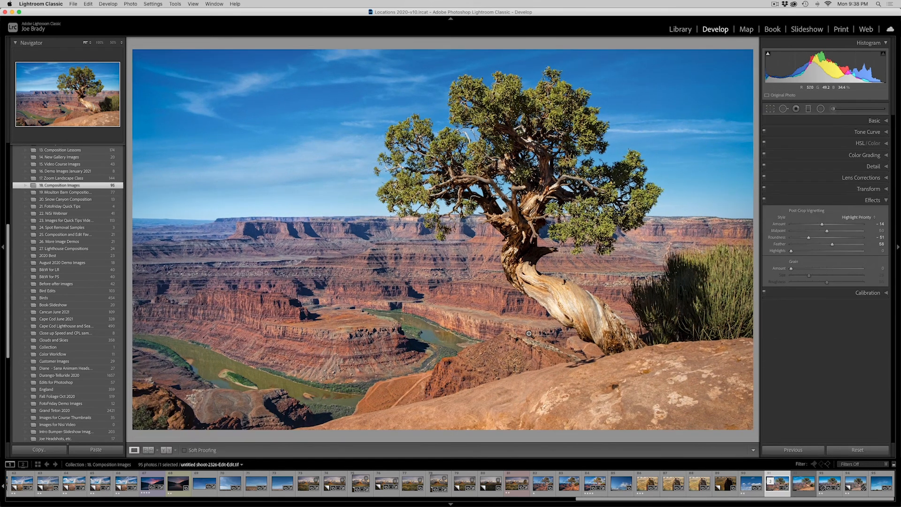
Add the original untitled shoot-2326.RAF / Copy 3 to the selection for comparison with the finished photo
left_click(861, 486, "super")
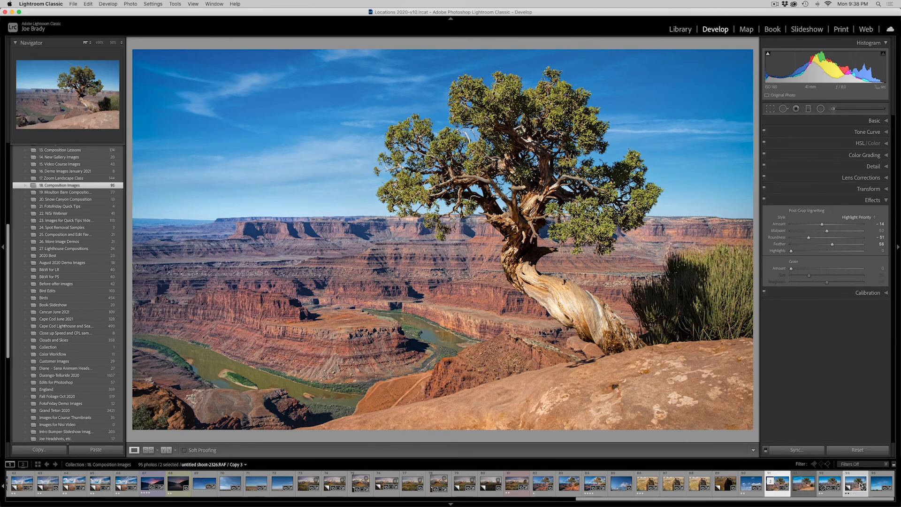